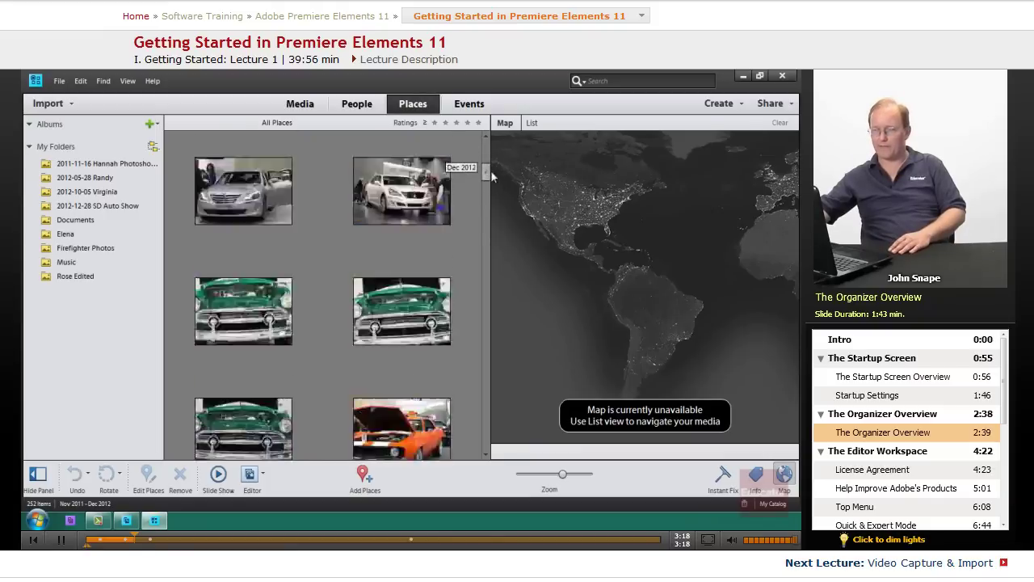
# Browse the Organizer catalogue in the Events view, then back in Places, scrolling through the media.
pyautogui.moveTo(495, 270); pyautogui.dragTo(502, 428)
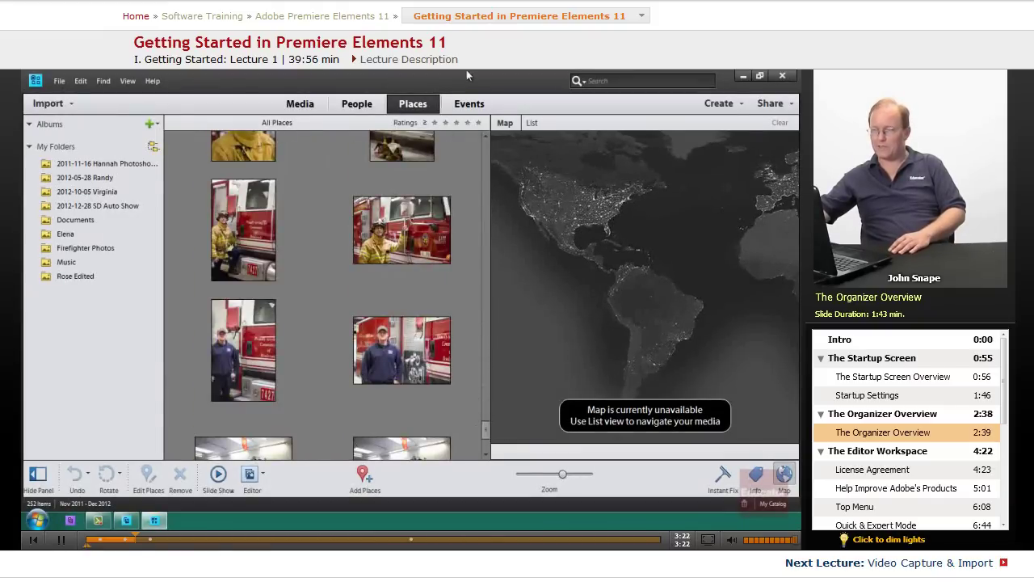
pyautogui.click(468, 103)
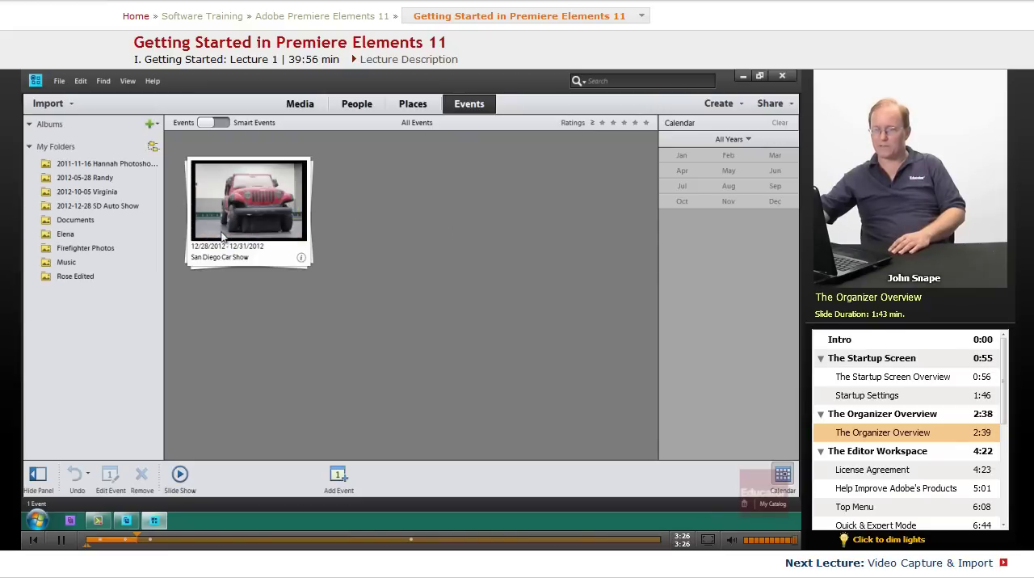
pyautogui.click(412, 105)
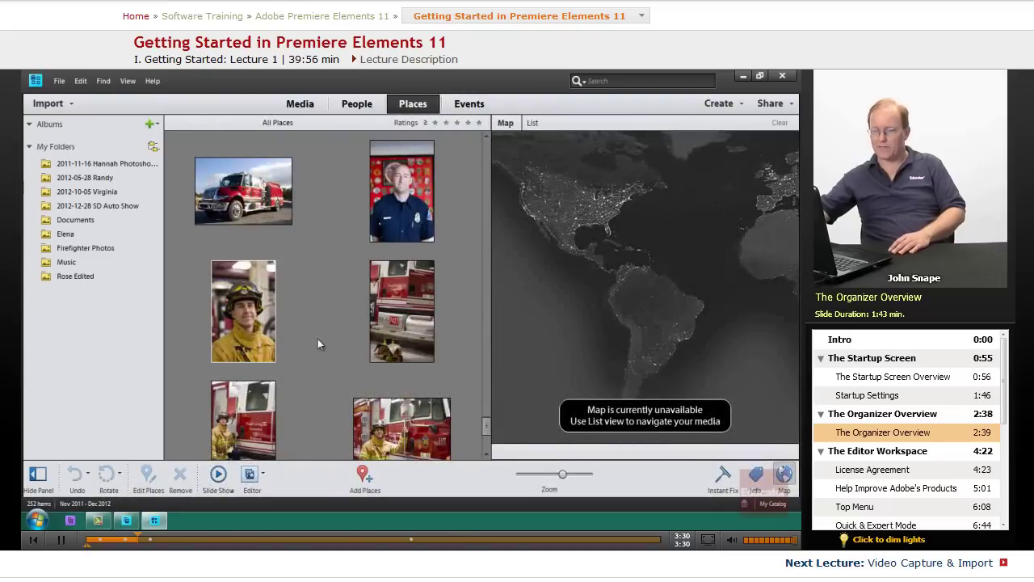
pyautogui.scroll(-5, 487, 425)
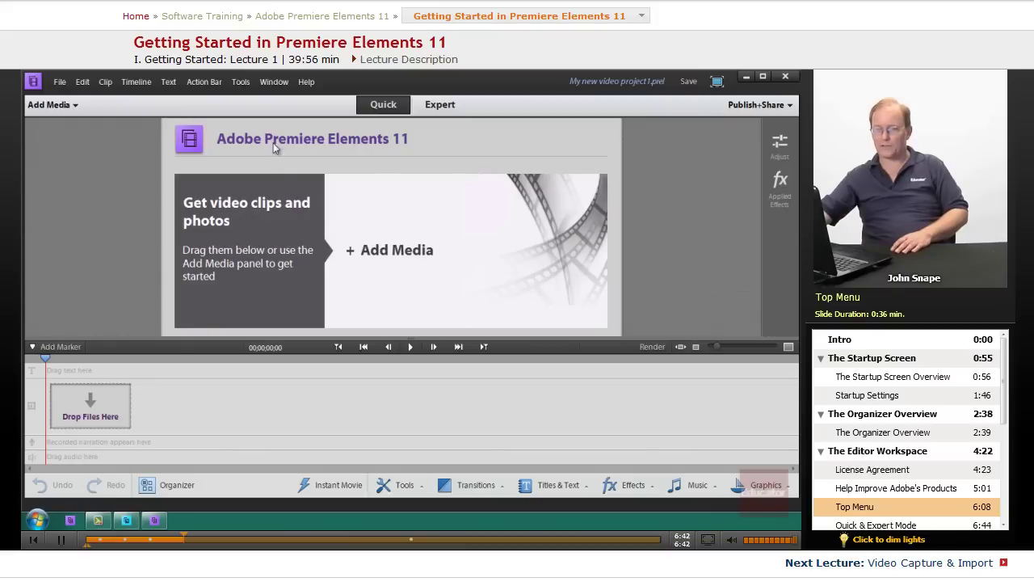
pyautogui.click(436, 106)
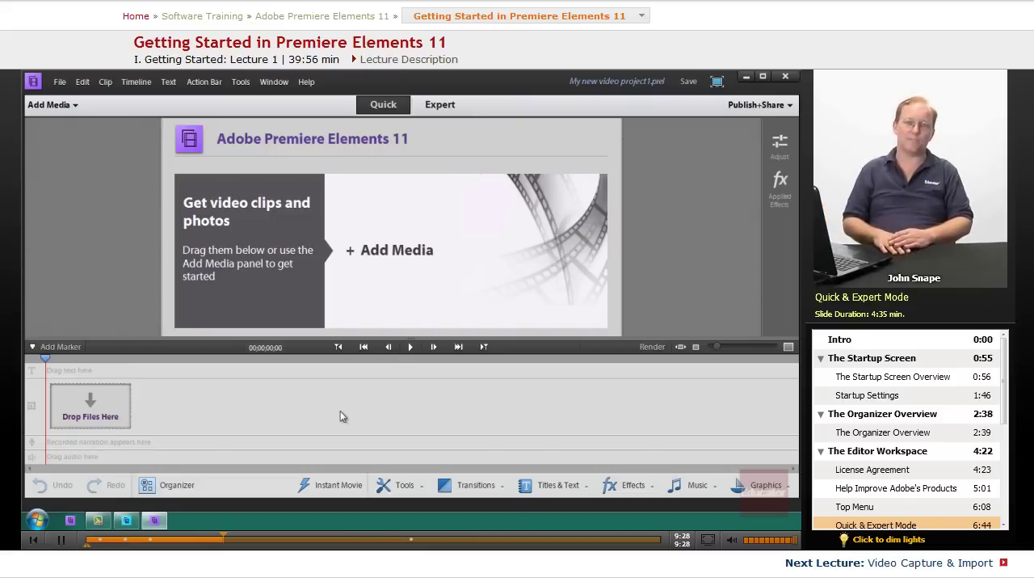
pyautogui.click(440, 106)
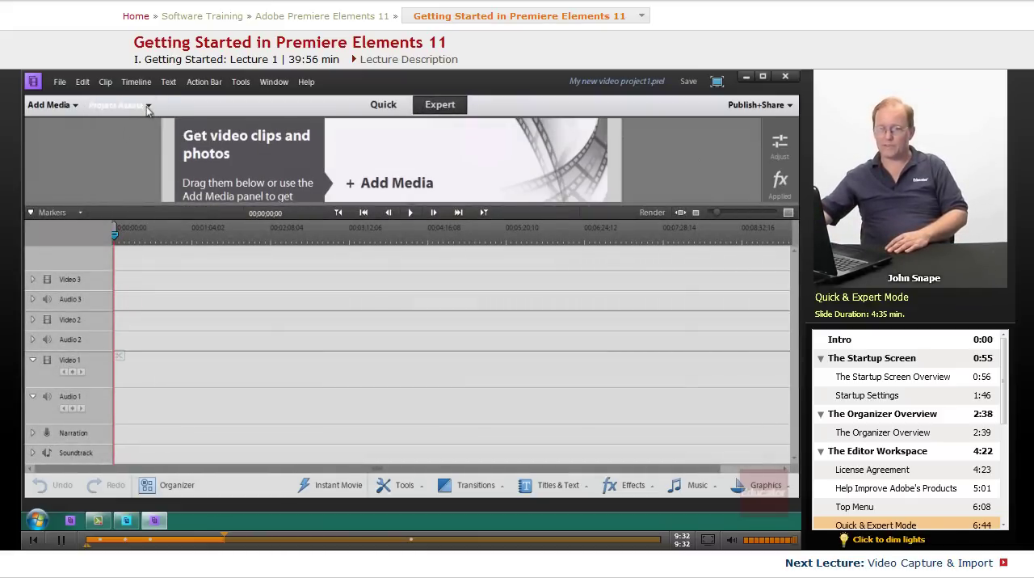
pyautogui.click(148, 106)
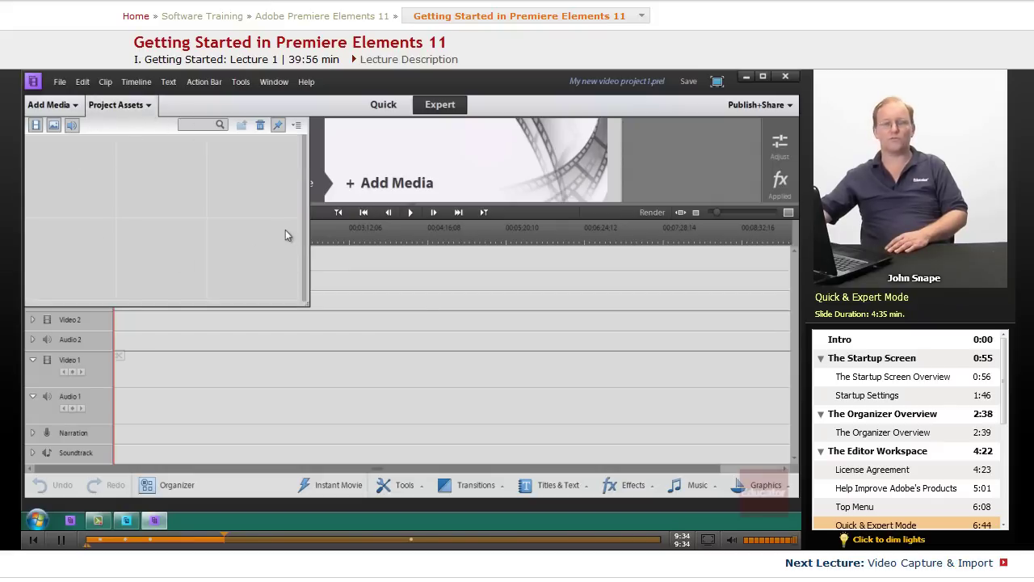
pyautogui.click(152, 108)
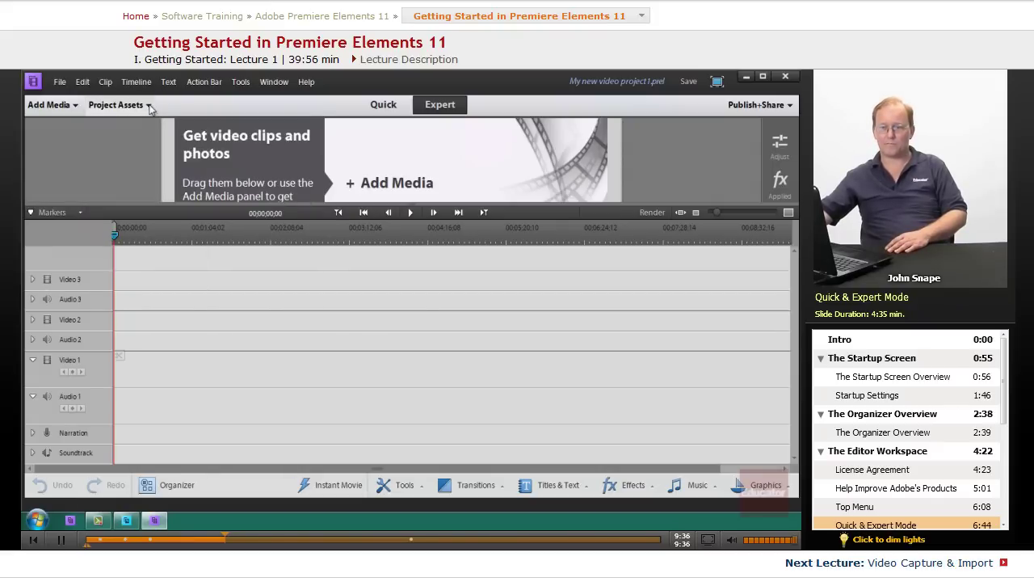
pyautogui.click(151, 108)
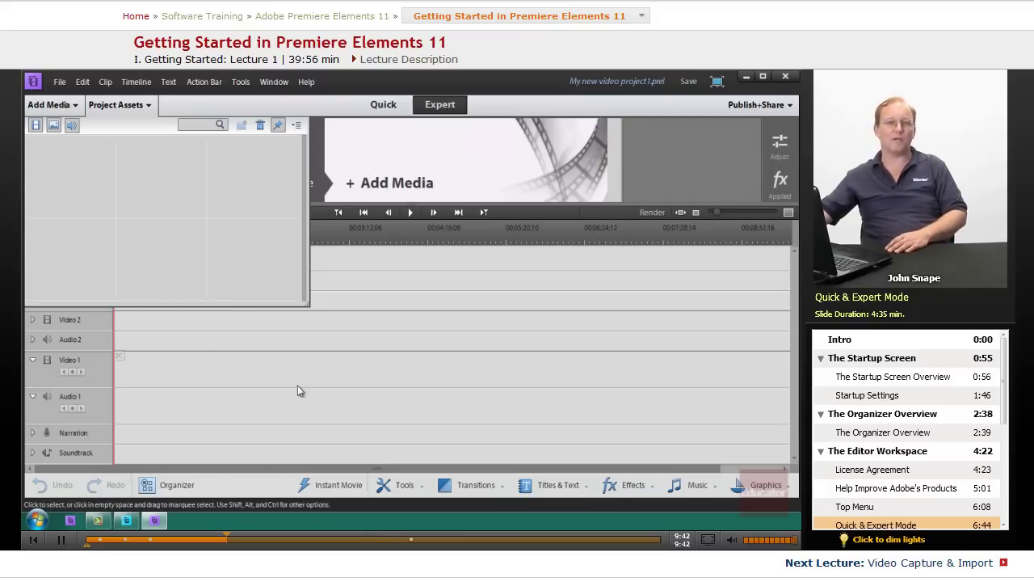
pyautogui.click(146, 108)
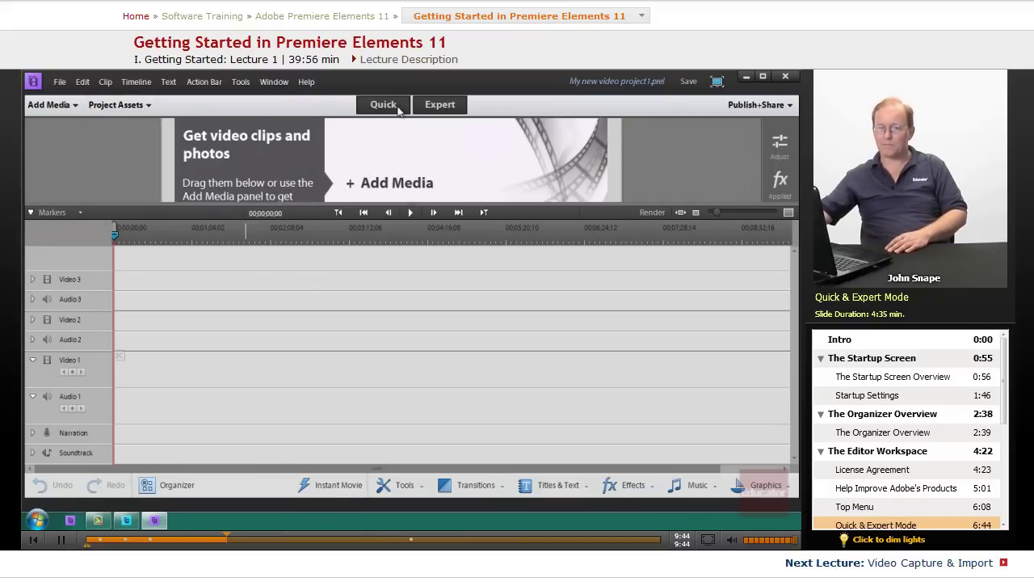
pyautogui.click(385, 108)
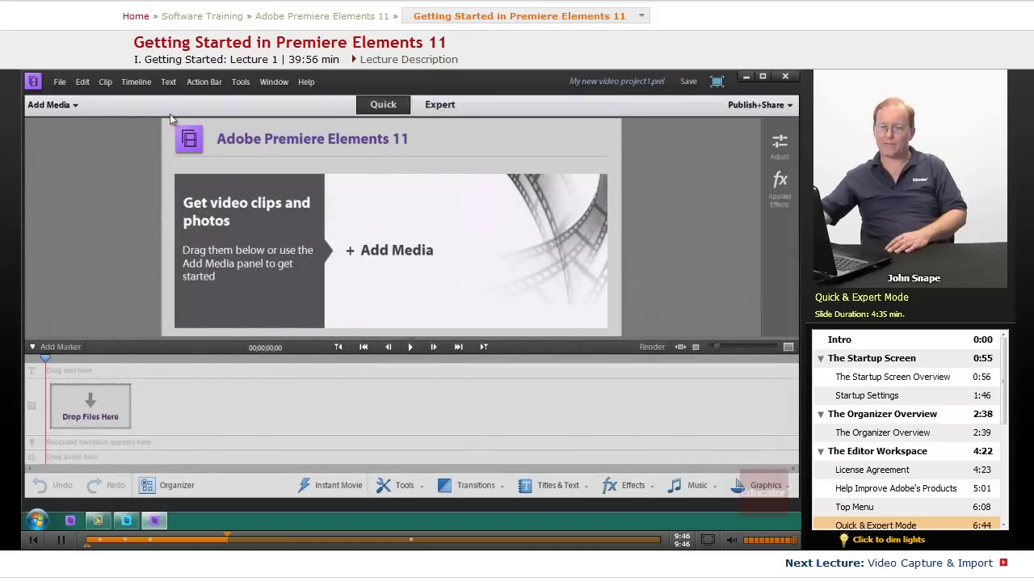
# Import Graduation.mp4 from Documents on 1TB HD (D:) via Add Media > Files and folders.
pyautogui.click(68, 109)
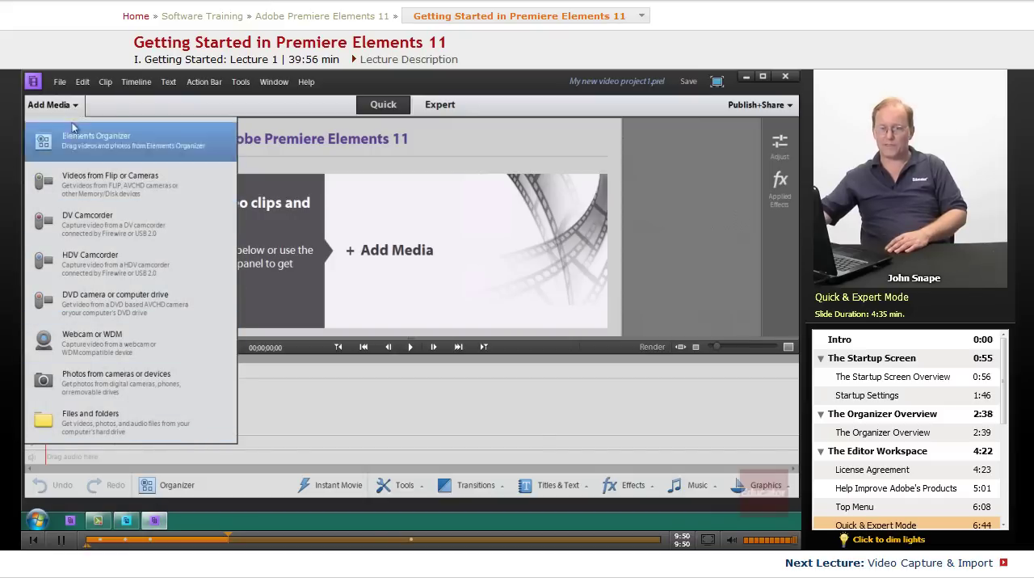
pyautogui.click(77, 105)
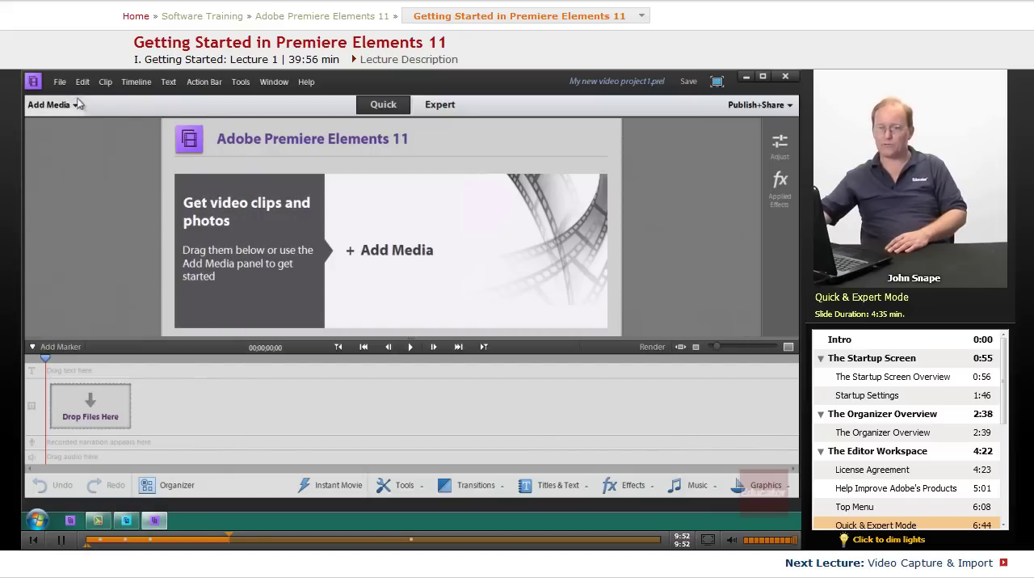
pyautogui.click(77, 104)
pyautogui.click(81, 413)
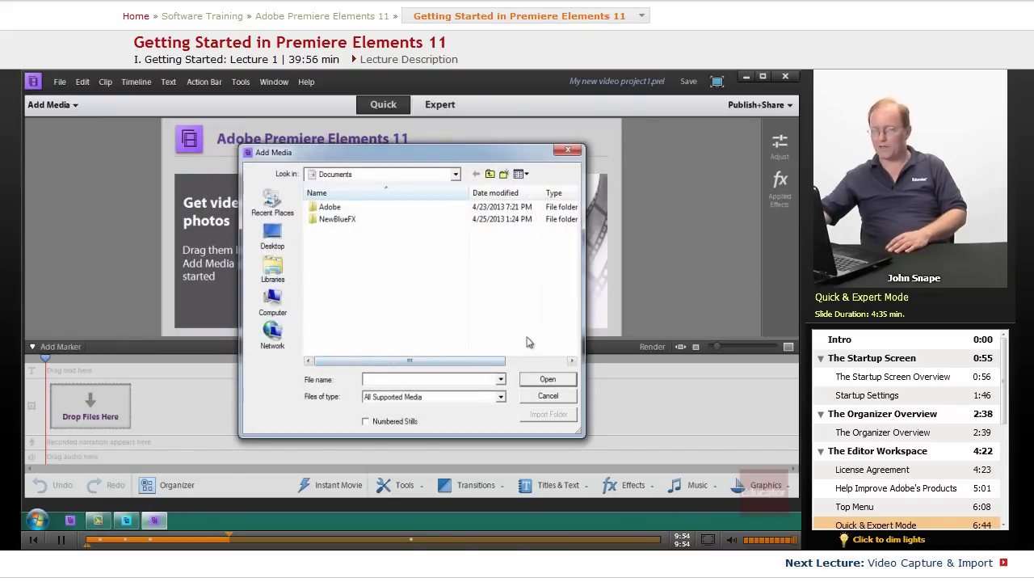
pyautogui.click(456, 173)
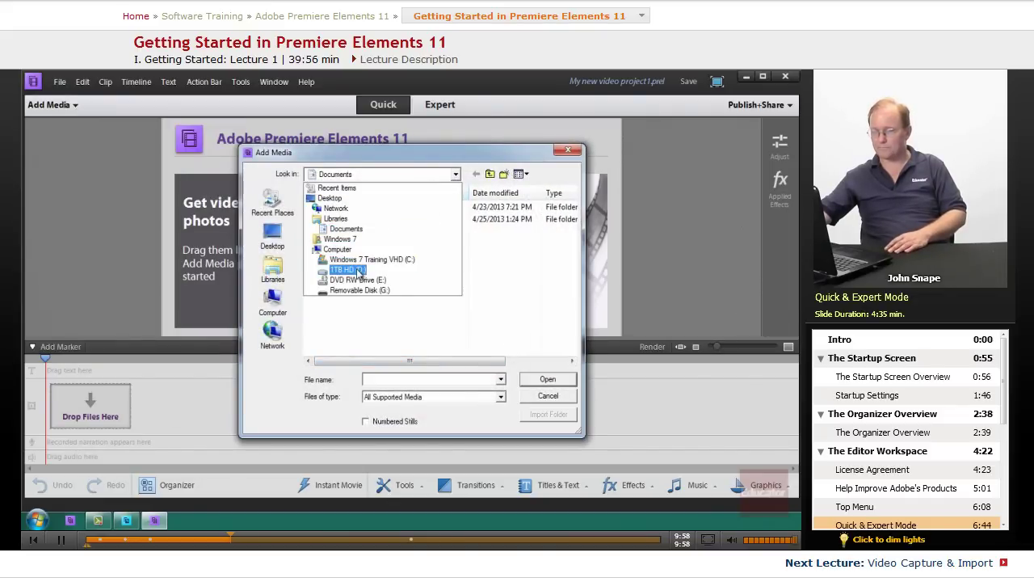
pyautogui.click(358, 271)
pyautogui.doubleClick(337, 208)
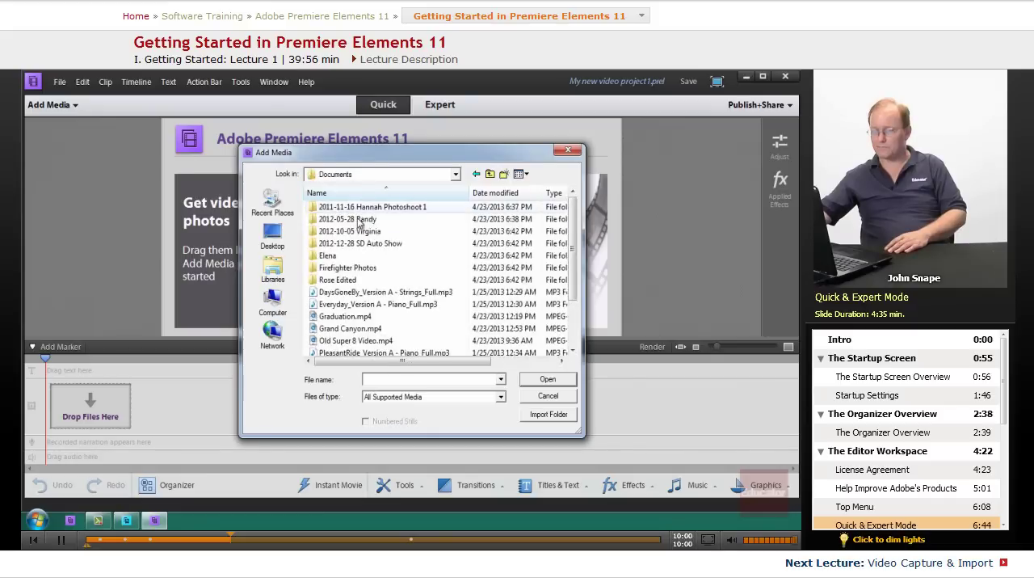
pyautogui.scroll(-2, 456, 296)
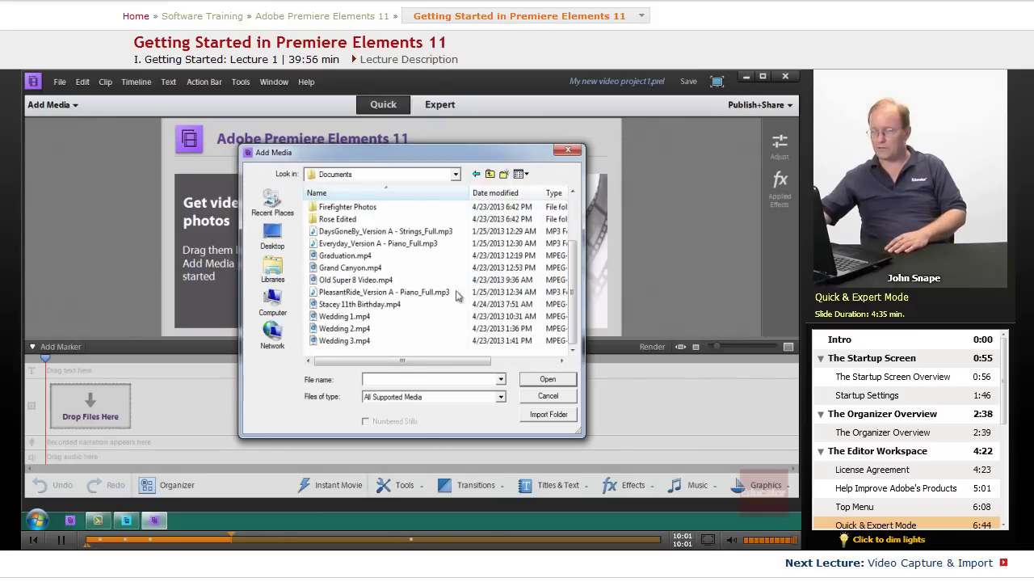
pyautogui.click(343, 256)
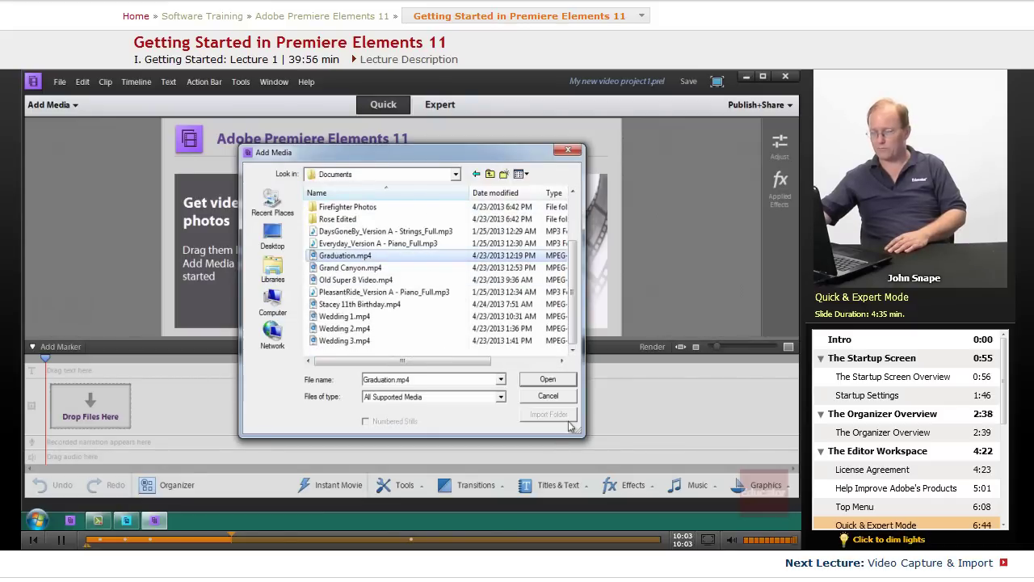
pyautogui.click(548, 380)
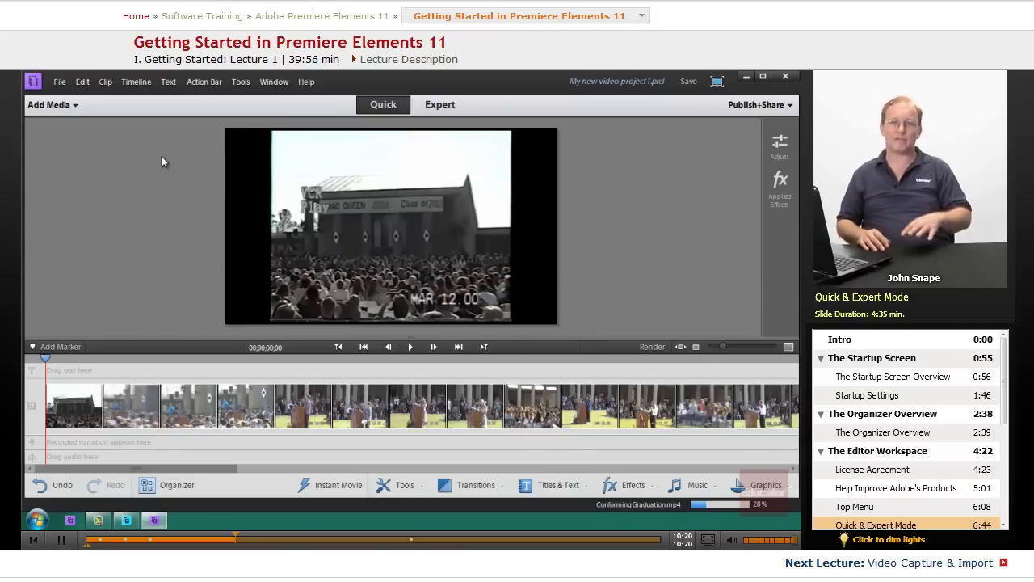
# Switch to Expert mode and open Project Assets to find Graduation.mp4 listed.
pyautogui.click(453, 109)
pyautogui.click(134, 108)
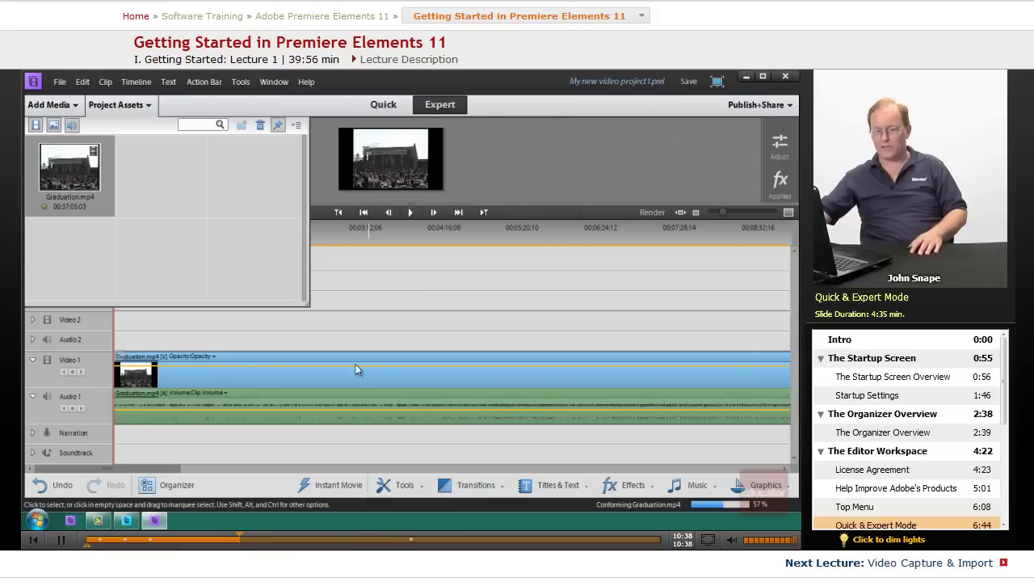
# Close Project Assets, return to Quick mode and select the Graduation clip in the filmstrip.
pyautogui.click(117, 104)
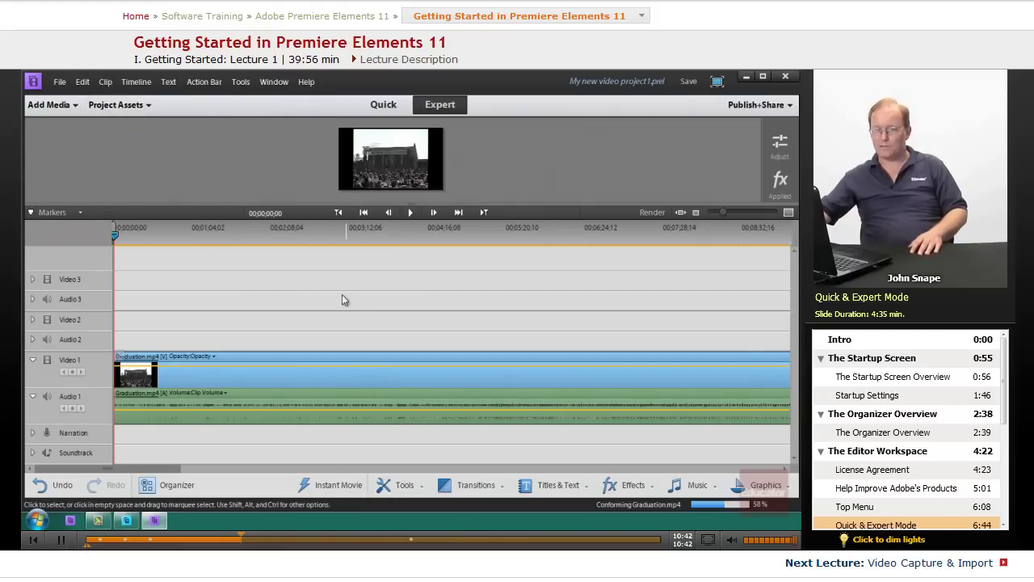
pyautogui.click(383, 104)
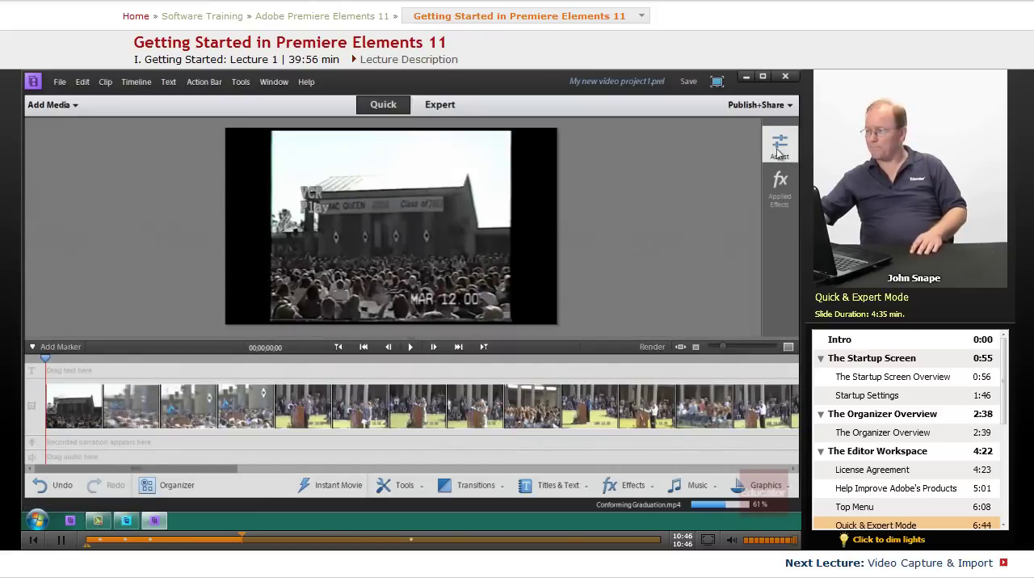
pyautogui.click(474, 394)
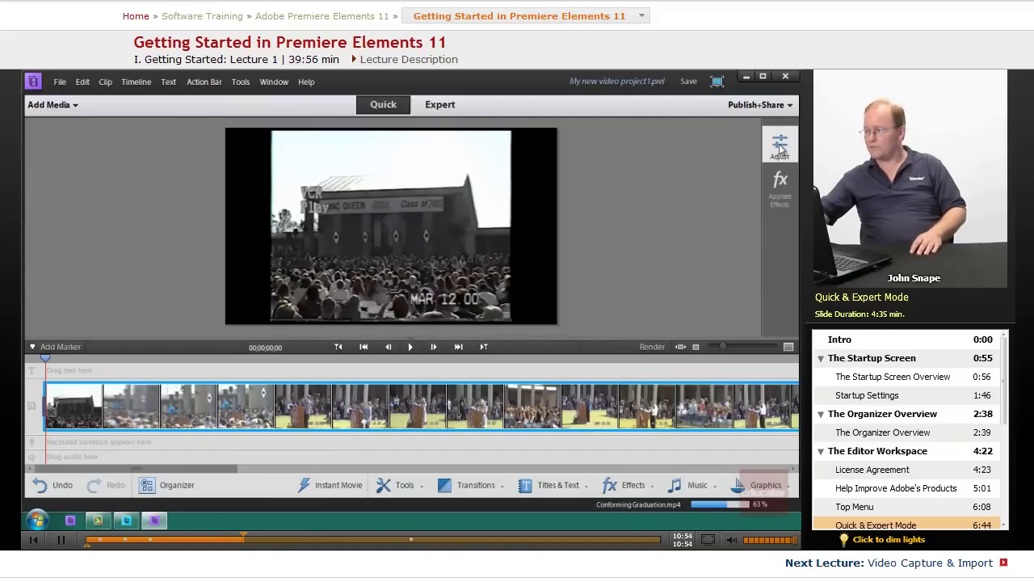
# Show the clip's applied effects, Motion and Opacity, under Adjust, then switch to Expert mode.
pyautogui.click(780, 148)
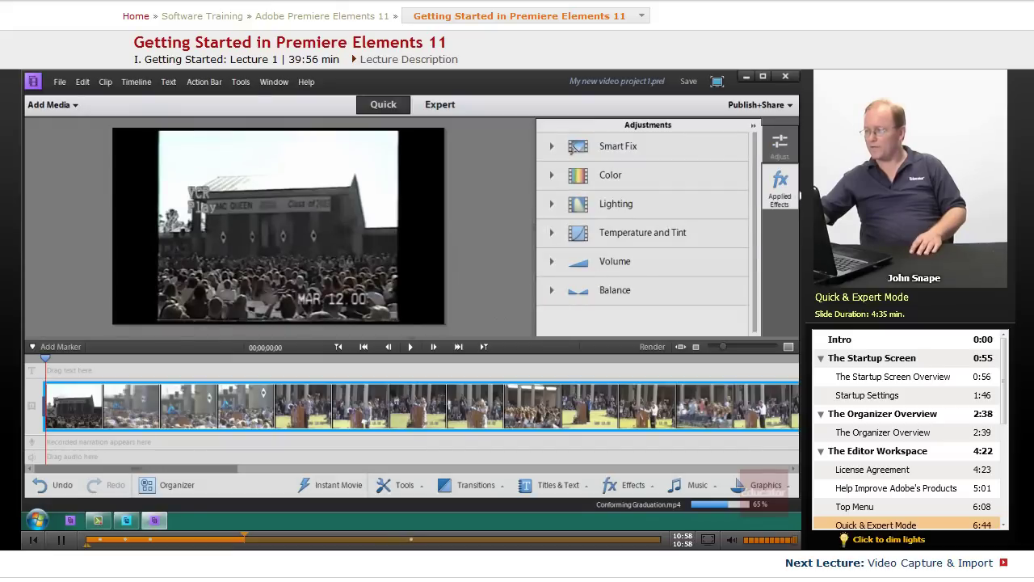
pyautogui.click(777, 191)
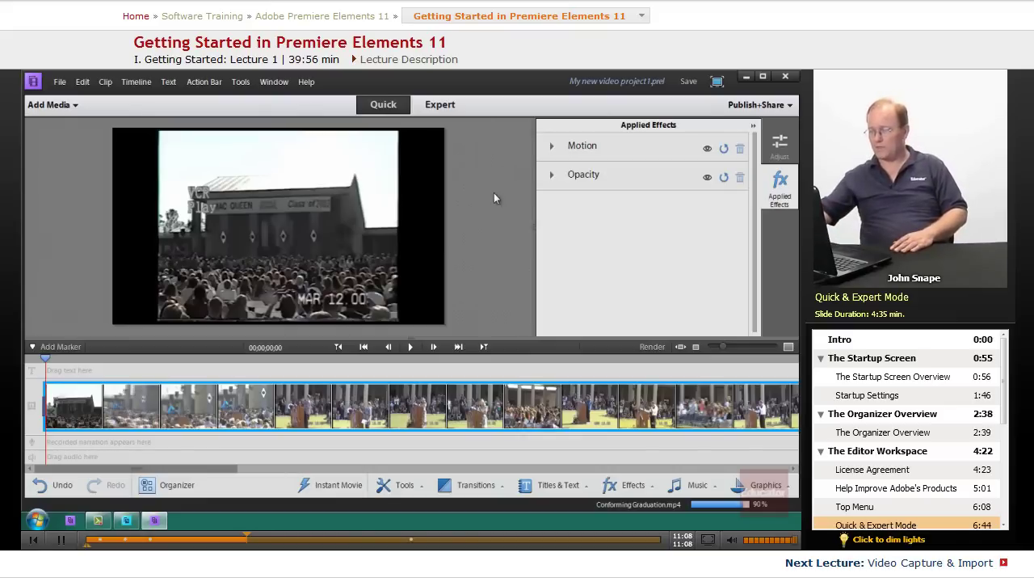
pyautogui.click(443, 106)
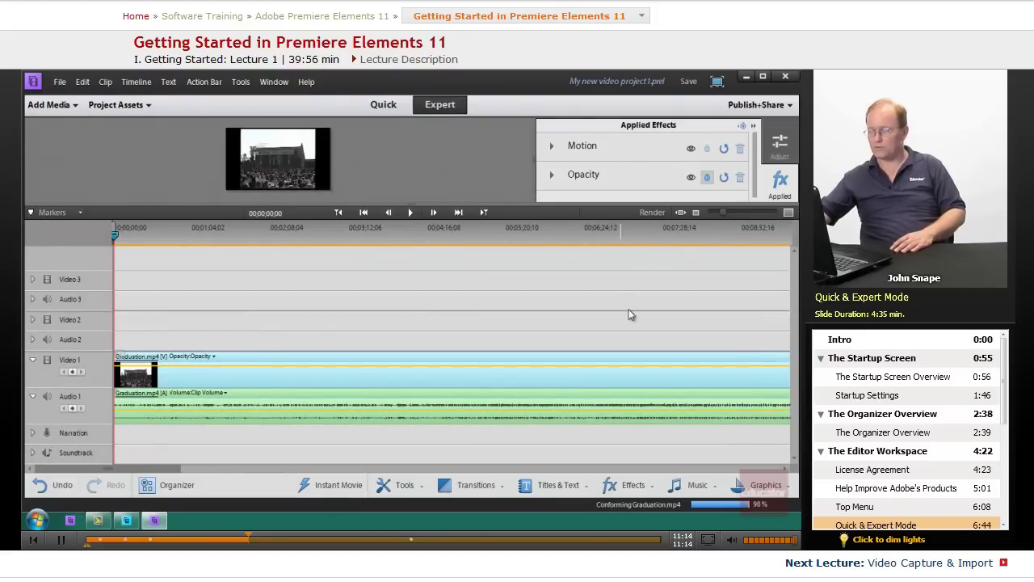
# Drag the monitor/timeline divider down to enlarge the preview, then open and close Adjustments.
pyautogui.moveTo(472, 206); pyautogui.dragTo(477, 341)
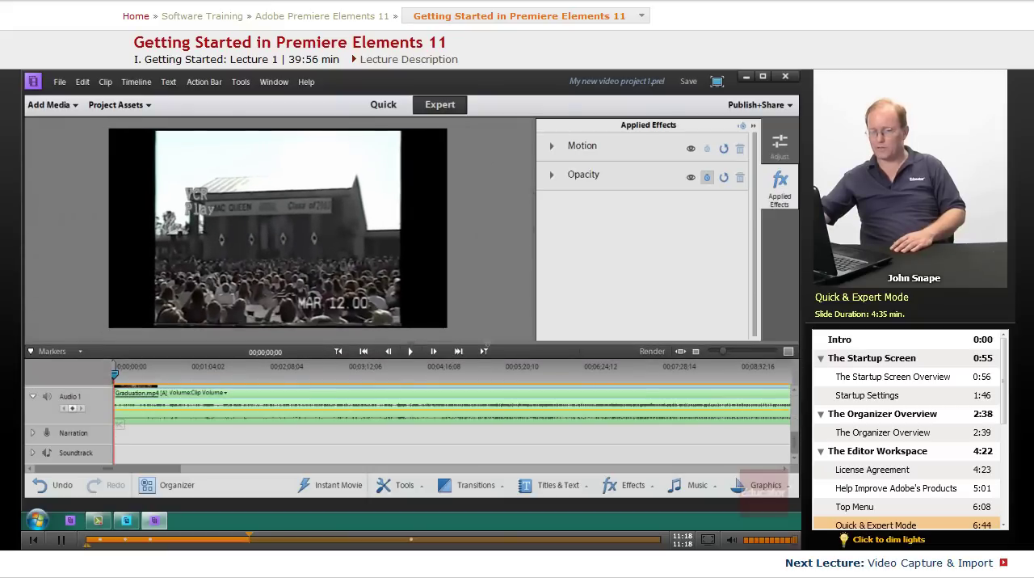
pyautogui.click(780, 146)
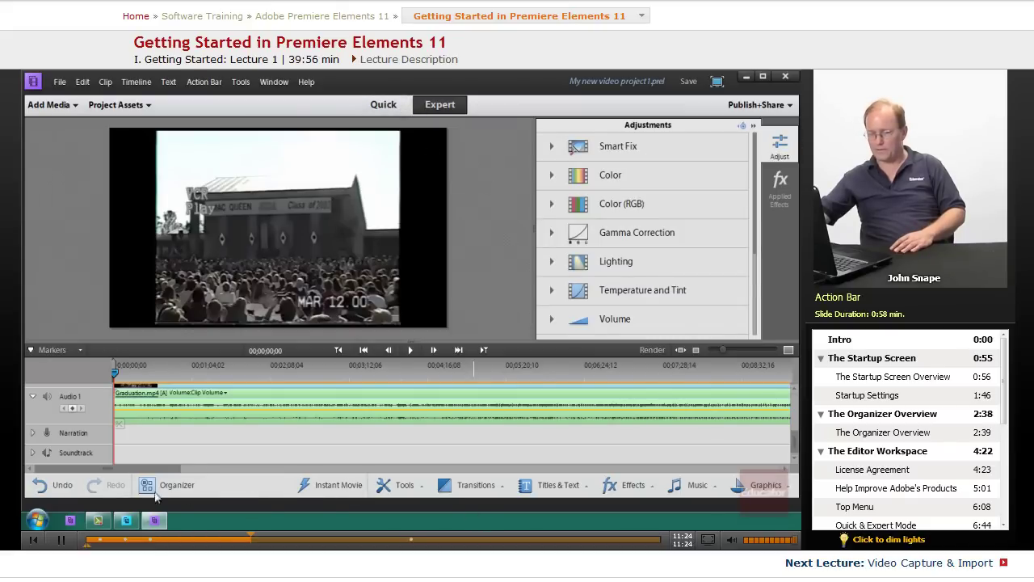
pyautogui.click(780, 146)
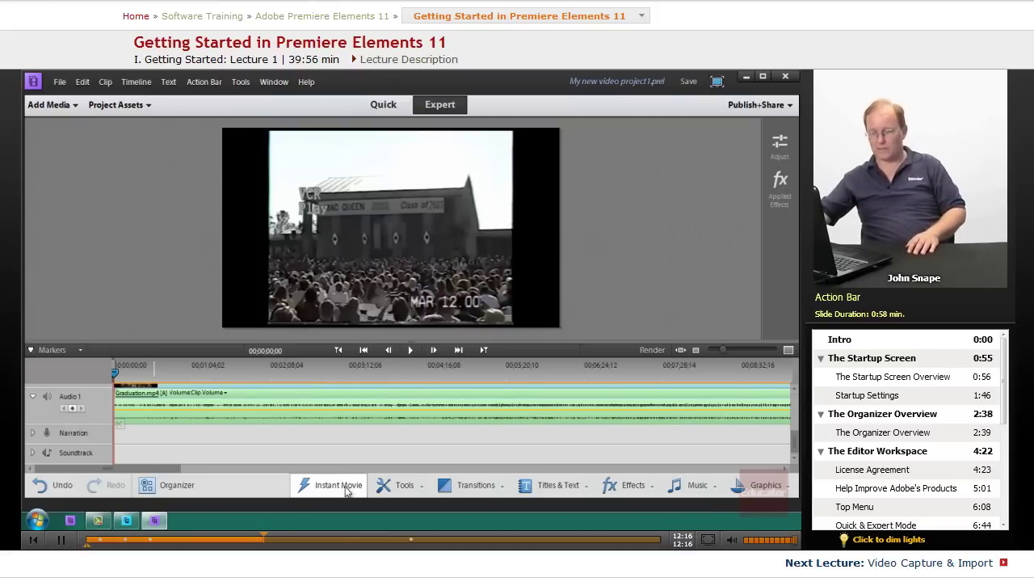
# Open the Tools panel and scroll its list from Adjustments through Time Stretch.
pyautogui.click(417, 488)
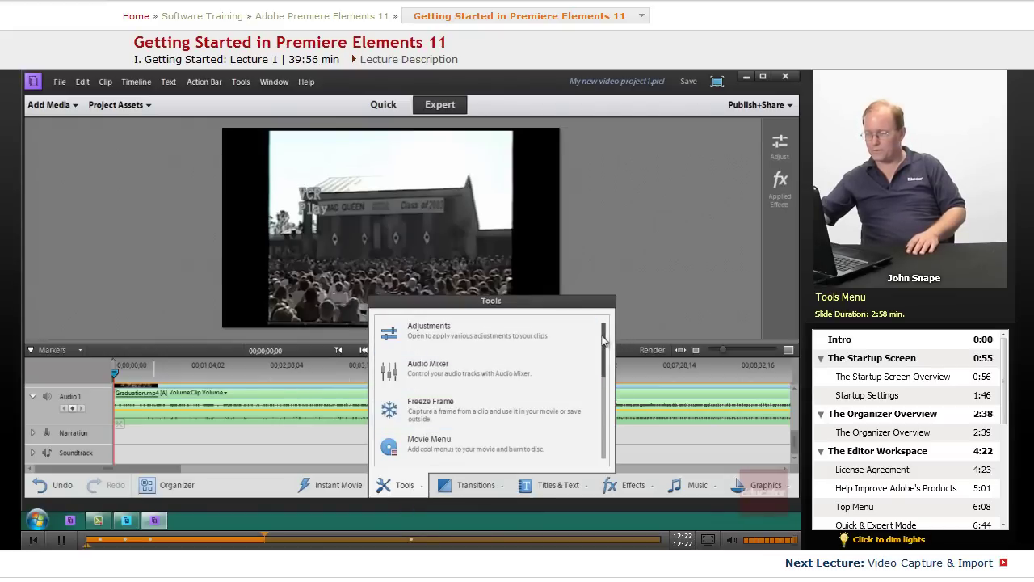
pyautogui.moveTo(604, 338)
pyautogui.mouseDown()
pyautogui.moveTo(612, 432)
pyautogui.moveTo(598, 331)
pyautogui.mouseUp()
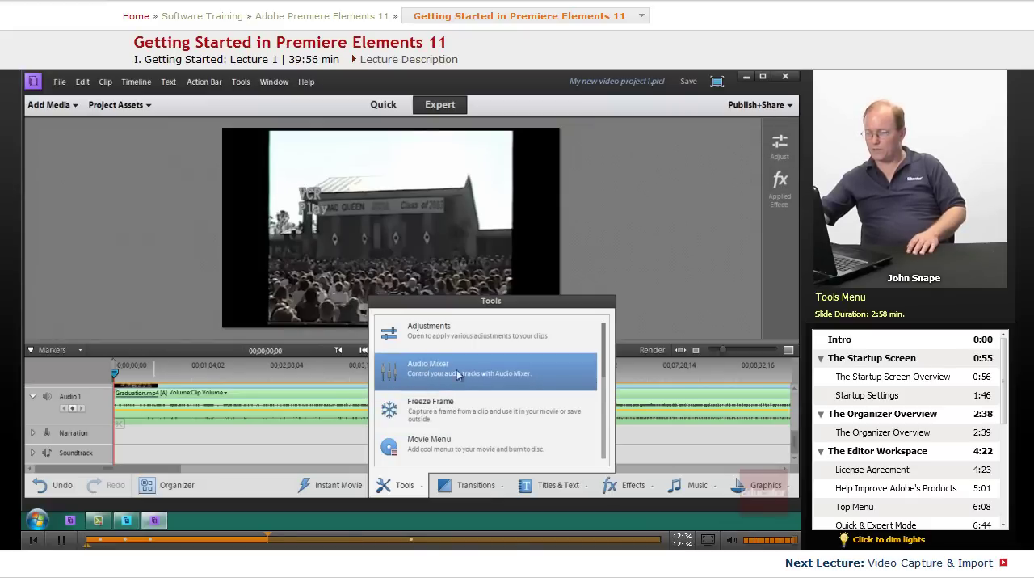
# View the Audio Mixer's five track strips, close it, and return to Quick mode.
pyautogui.click(483, 375)
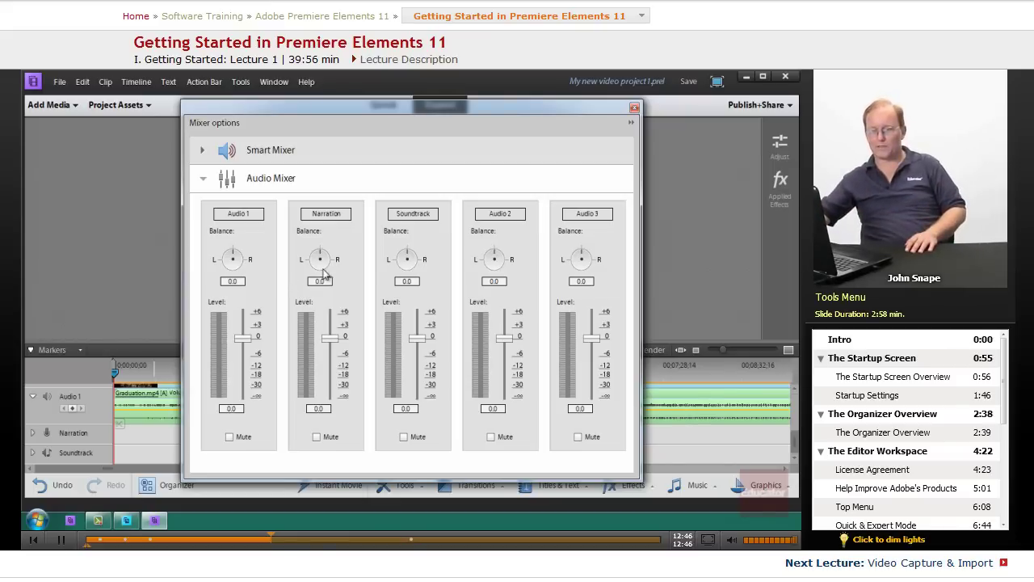
pyautogui.click(635, 107)
pyautogui.click(377, 106)
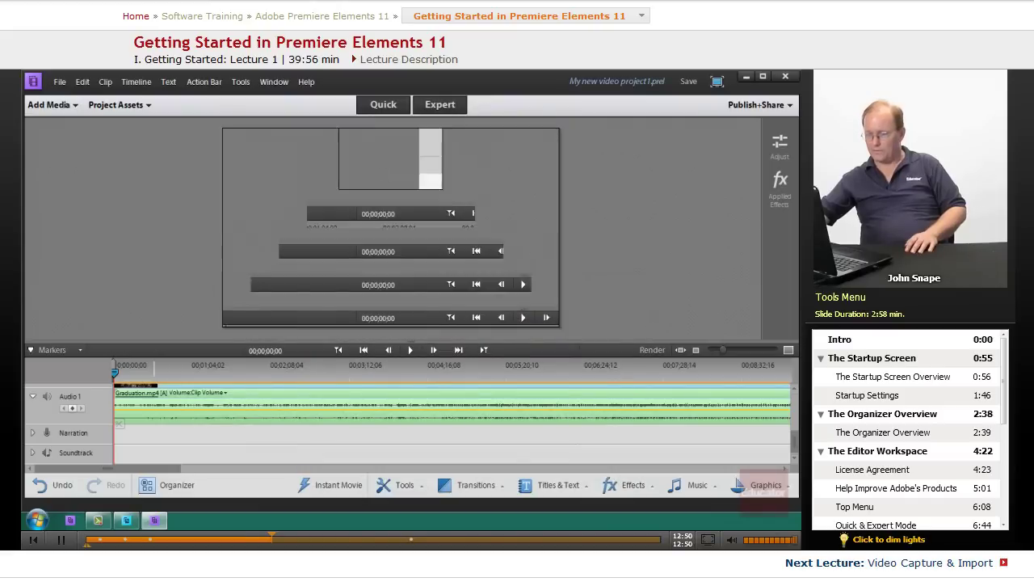
# Compare Quick mode's Tools list, offering Narration, with Expert mode's list including Audio Mixer.
pyautogui.click(401, 485)
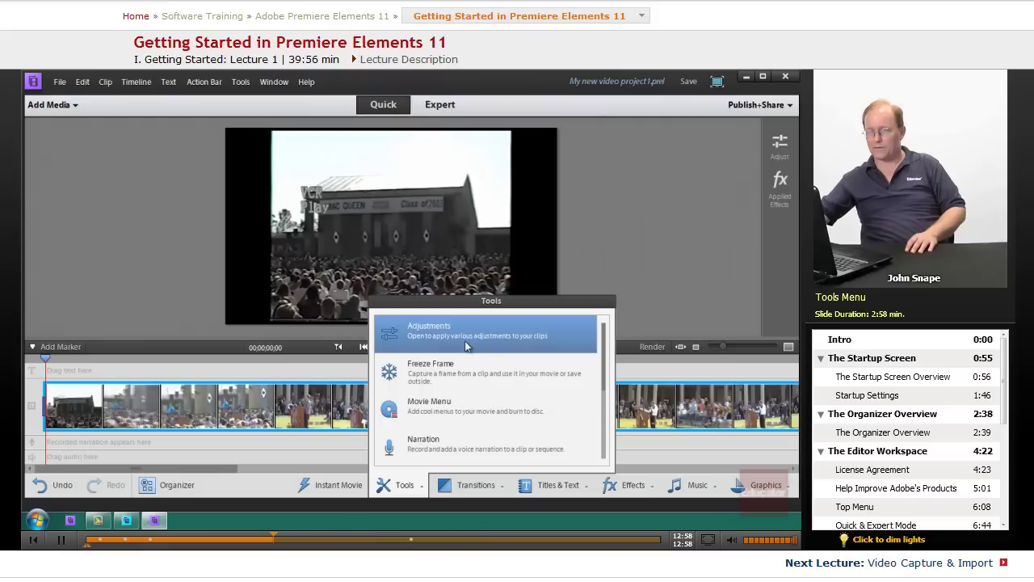
pyautogui.click(442, 103)
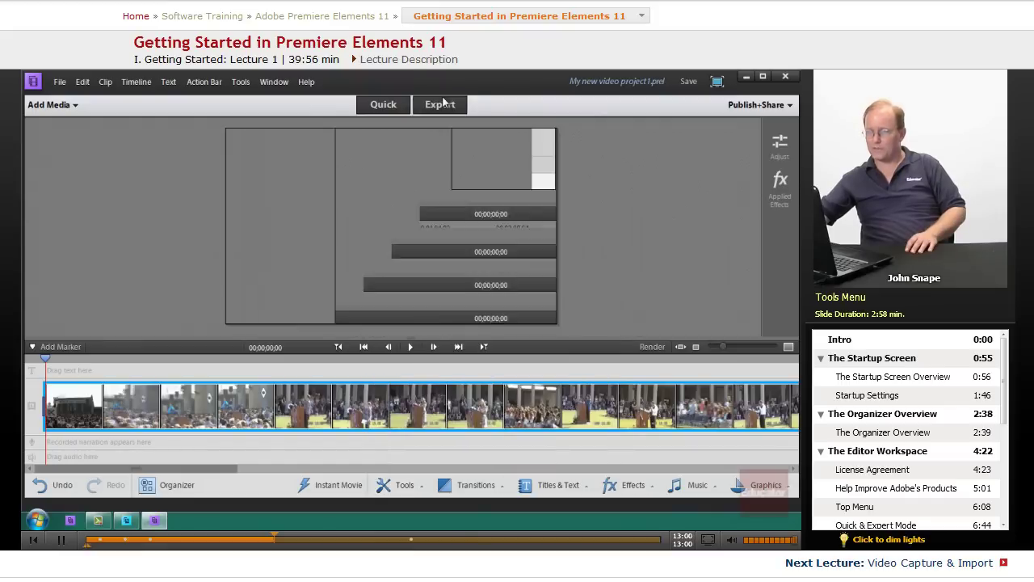
pyautogui.click(400, 485)
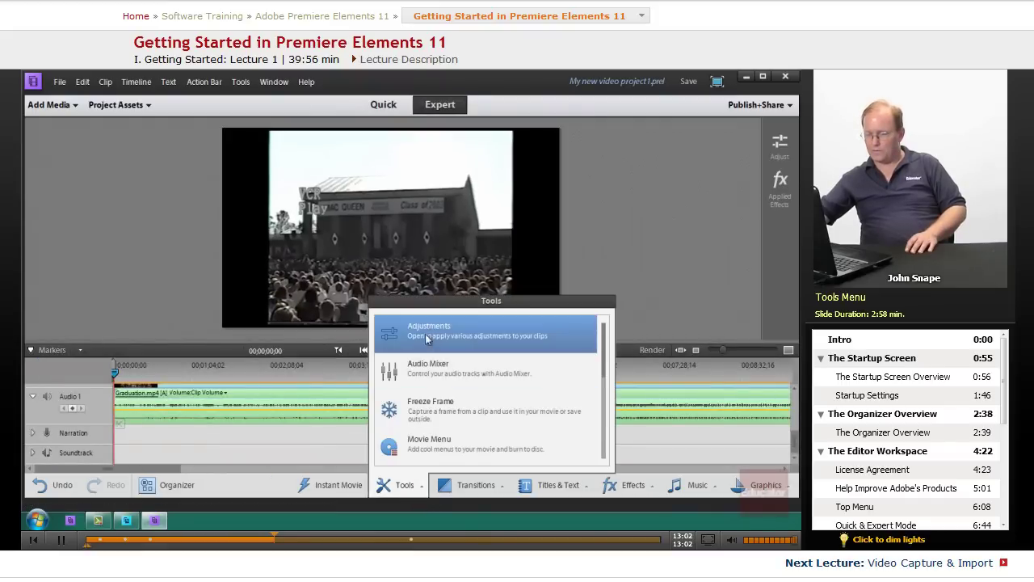
pyautogui.click(456, 412)
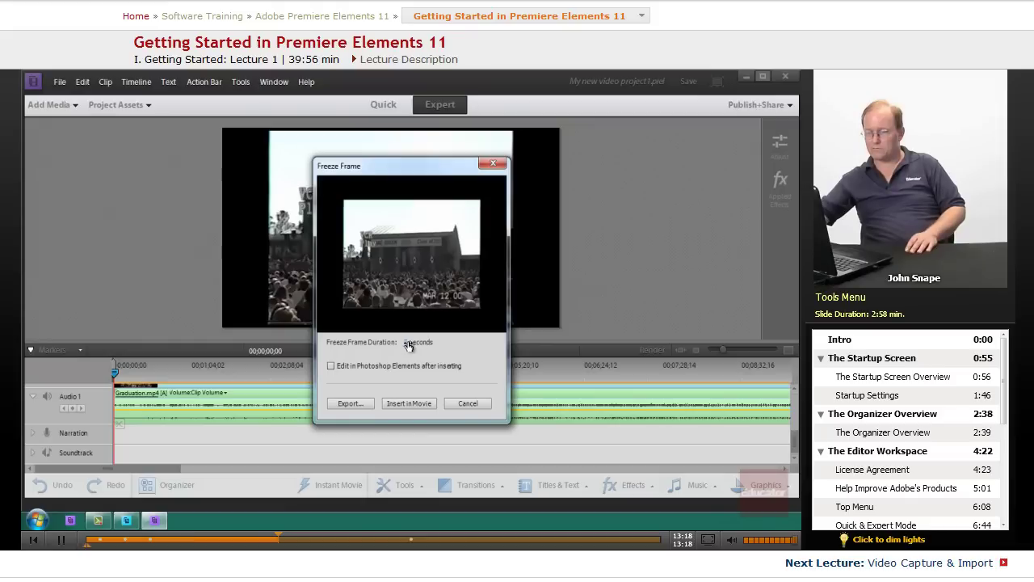
pyautogui.click(463, 404)
pyautogui.click(425, 483)
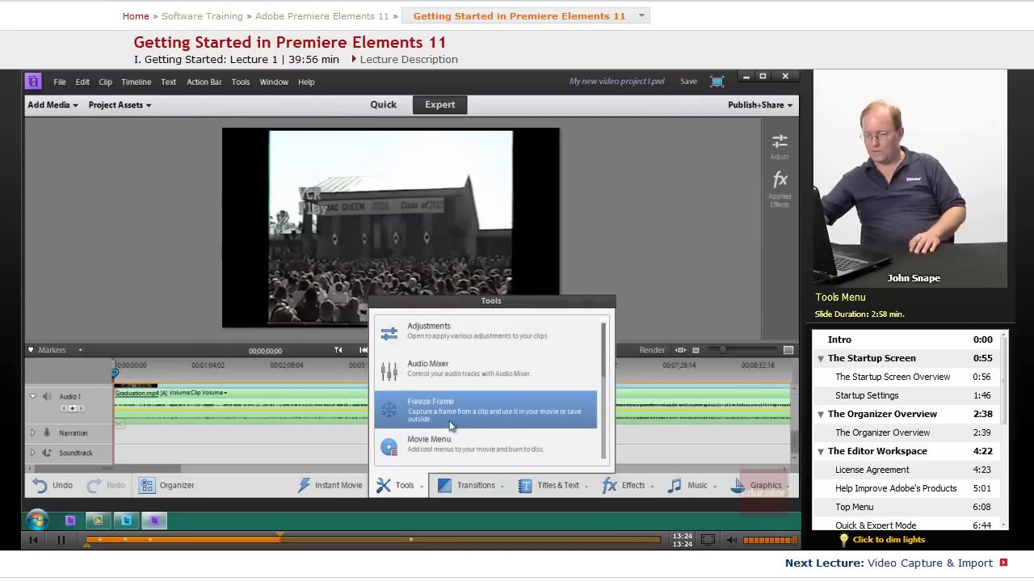
pyautogui.scroll(-1, 473, 416)
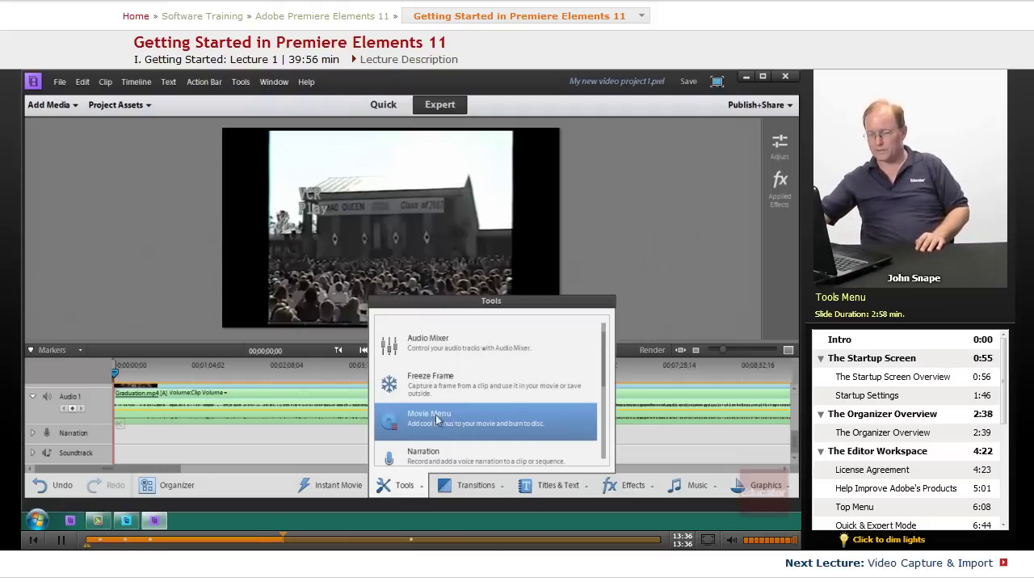
pyautogui.scroll(-3, 604, 372)
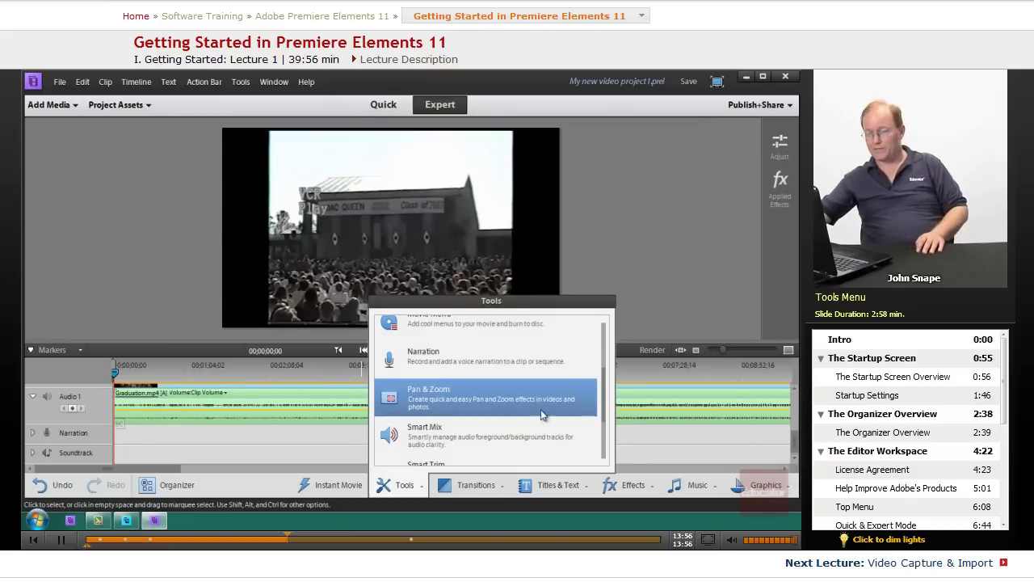
pyautogui.moveTo(604, 380); pyautogui.dragTo(605, 393)
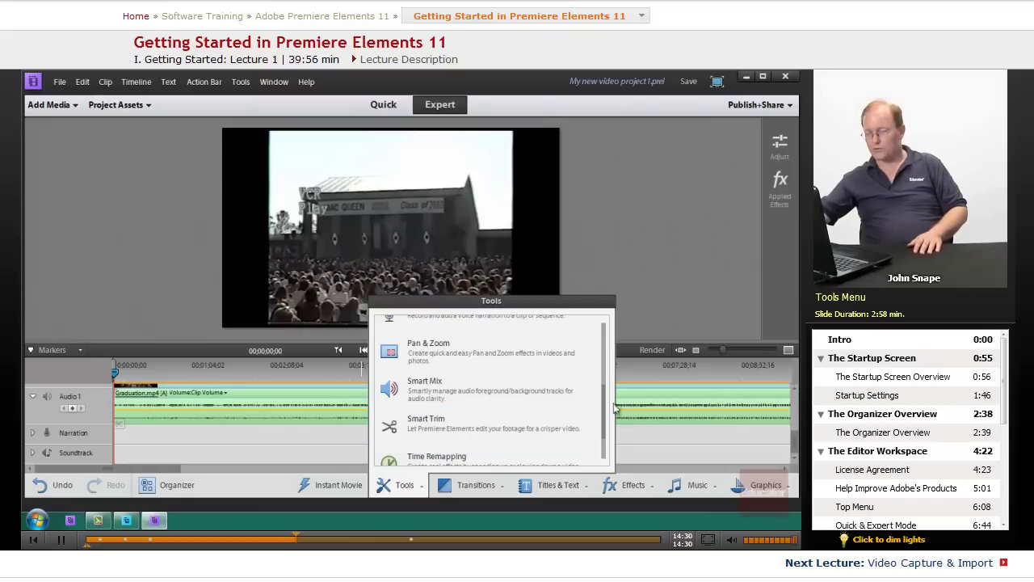
pyautogui.scroll(-2, 605, 395)
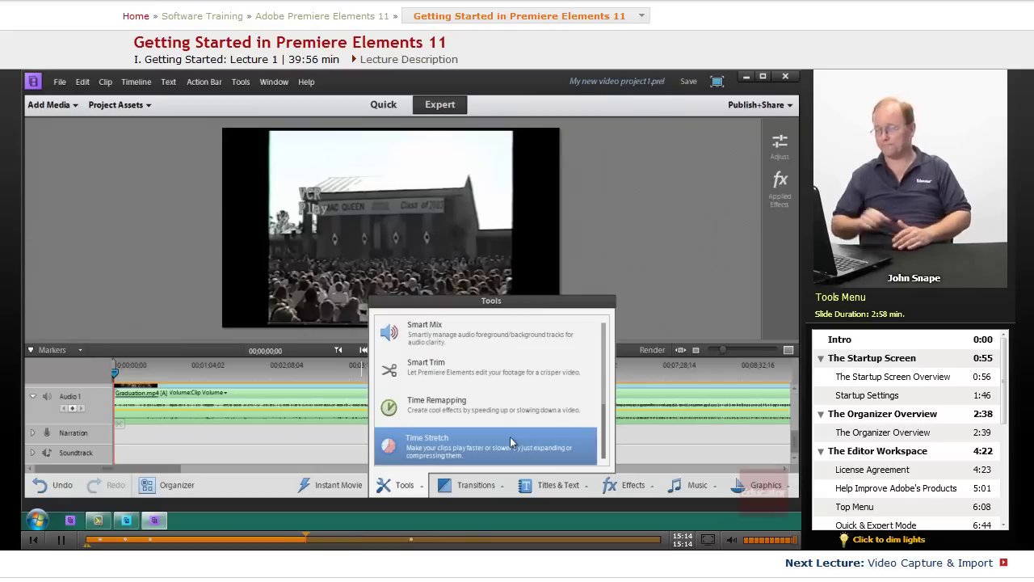
# Enlarge the Transitions panel, browse Map, Picture Wipes and Special Effect categories, then go to Quick mode.
pyautogui.click(492, 484)
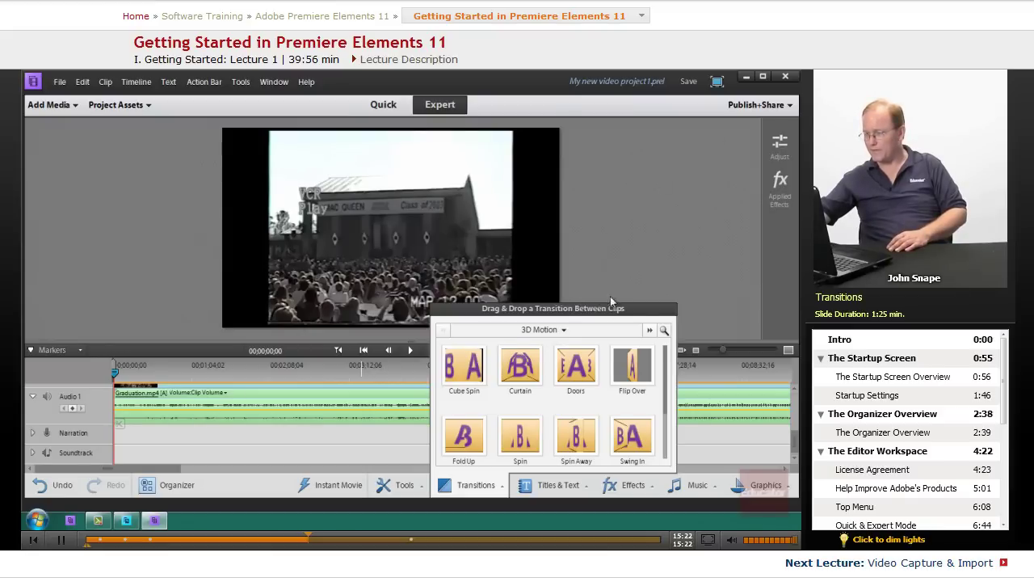
pyautogui.moveTo(610, 305); pyautogui.dragTo(619, 153)
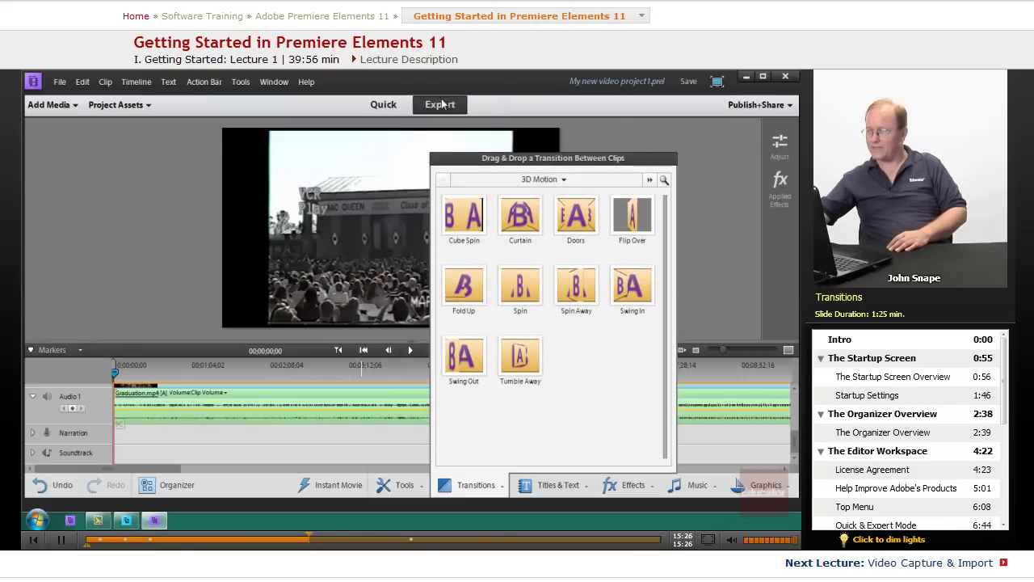
pyautogui.click(555, 179)
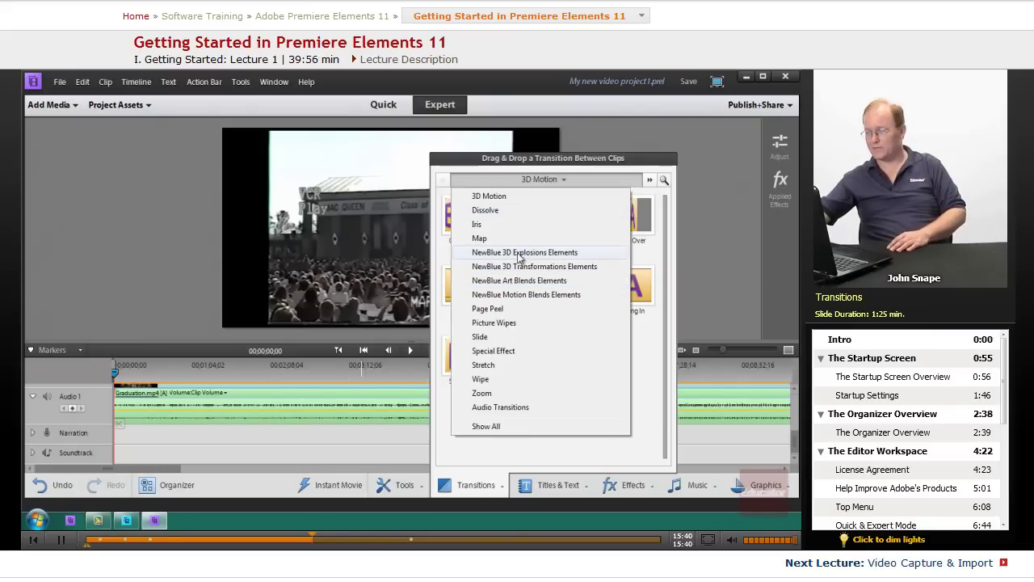
pyautogui.click(515, 238)
pyautogui.click(545, 181)
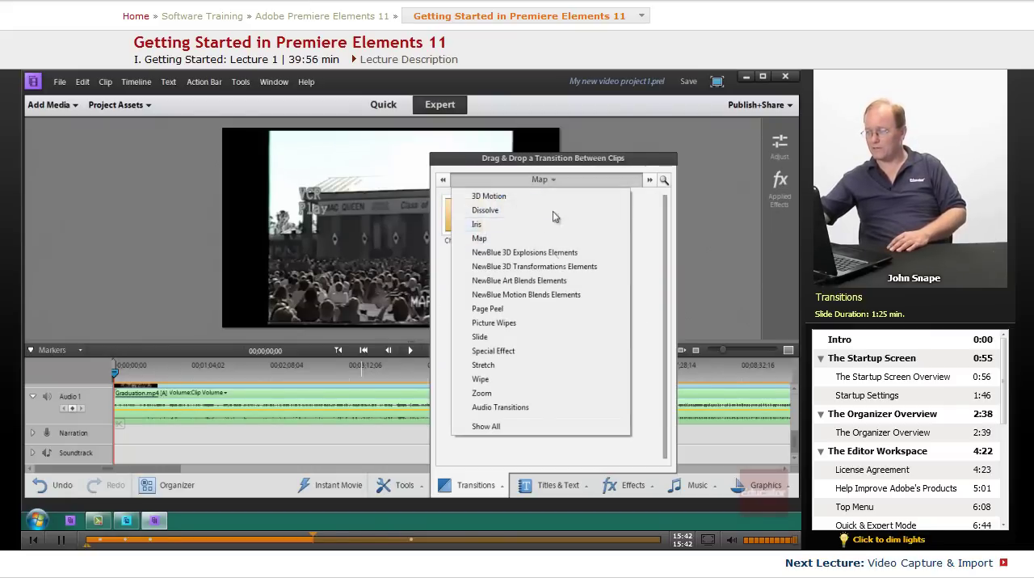
pyautogui.click(529, 326)
pyautogui.click(536, 181)
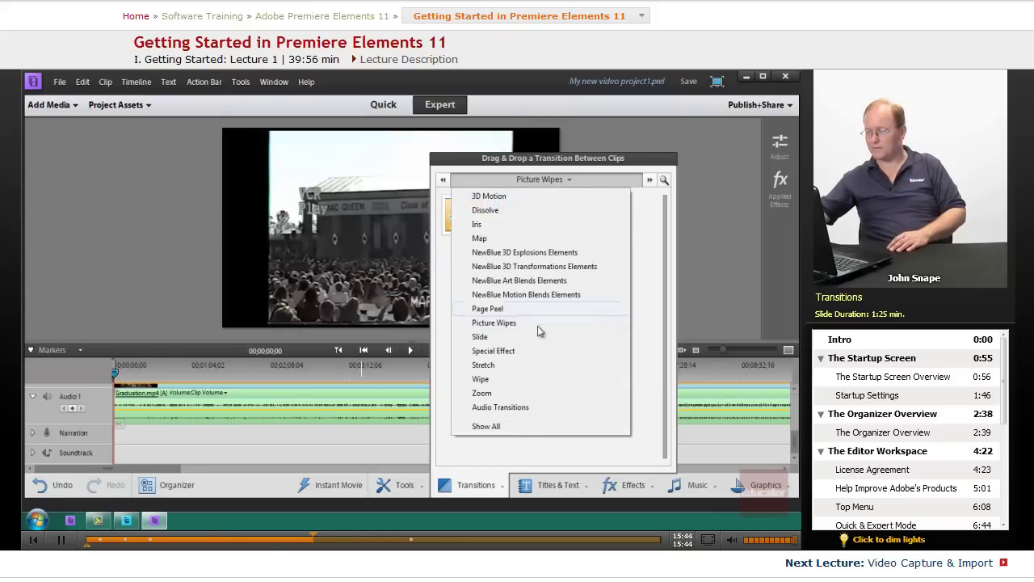
pyautogui.click(514, 356)
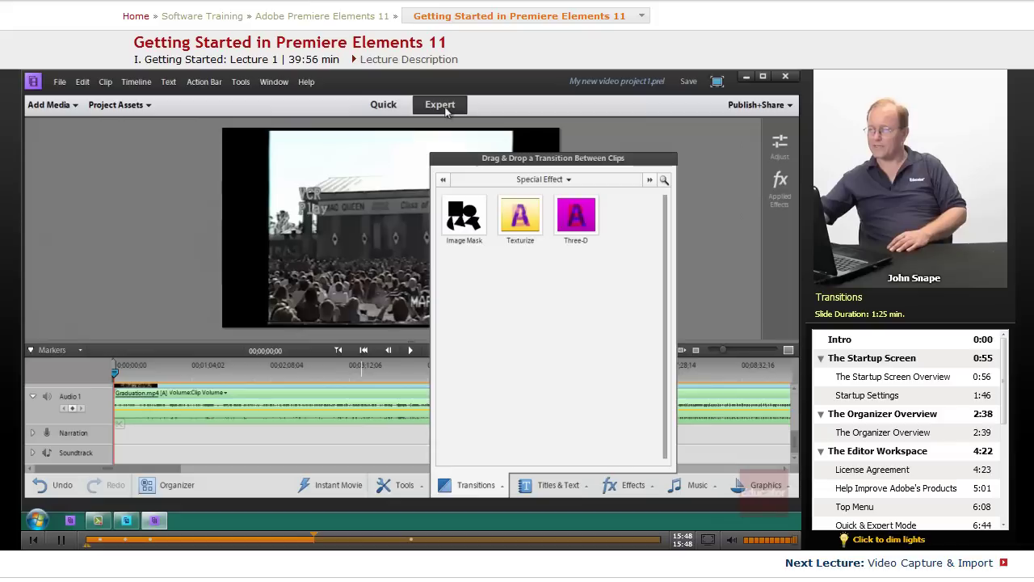
pyautogui.click(376, 111)
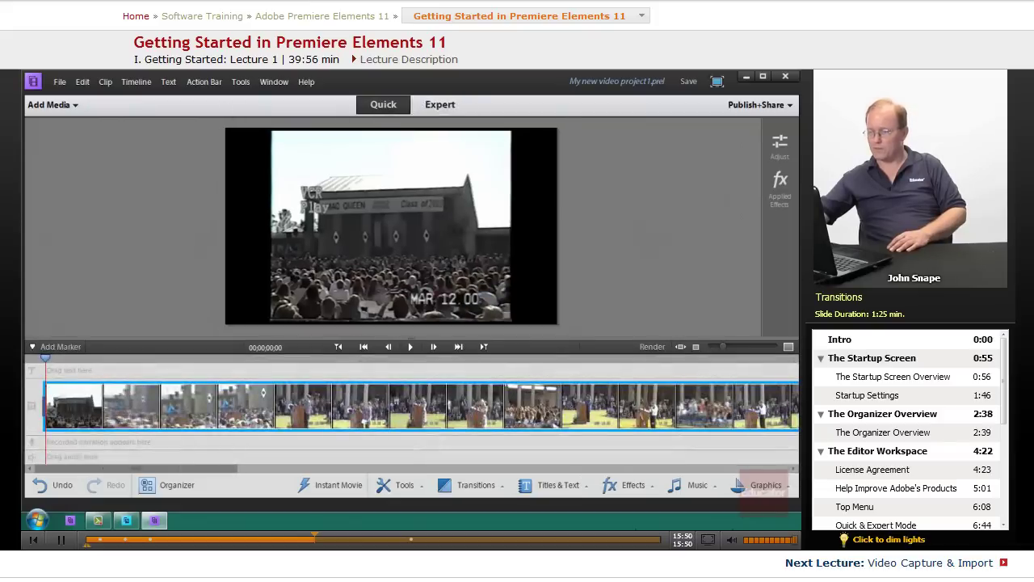
# Enlarge the Quick-view transitions panel to show everything from Barn Doors to Zoom Trails.
pyautogui.click(499, 486)
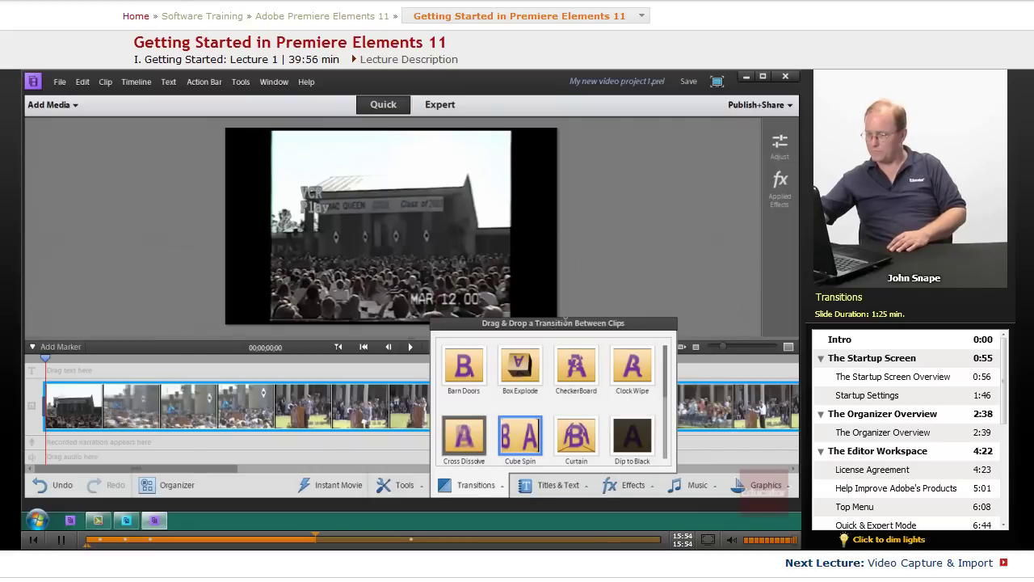
pyautogui.moveTo(566, 322); pyautogui.dragTo(574, 159)
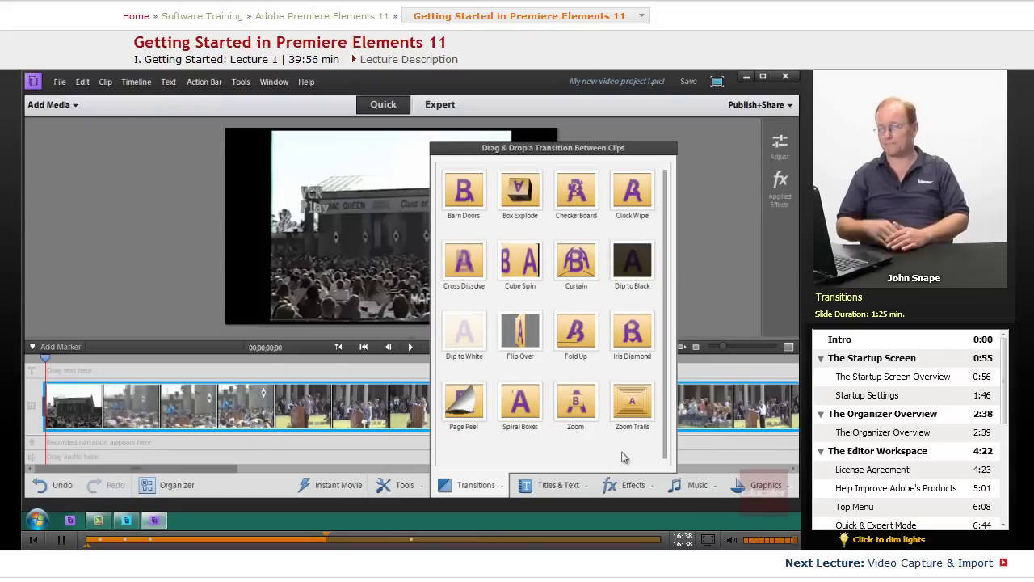
# In Expert view, enlarge the Titles & Text panel, browse General categories, then return to Quick.
pyautogui.click(439, 104)
pyautogui.click(440, 104)
pyautogui.click(557, 484)
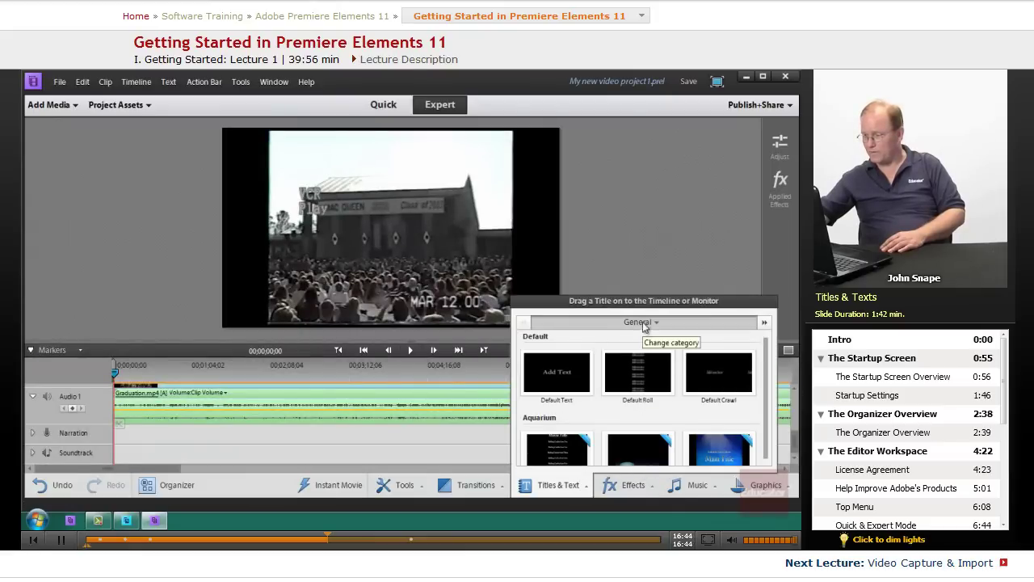
pyautogui.moveTo(647, 298); pyautogui.dragTo(646, 136)
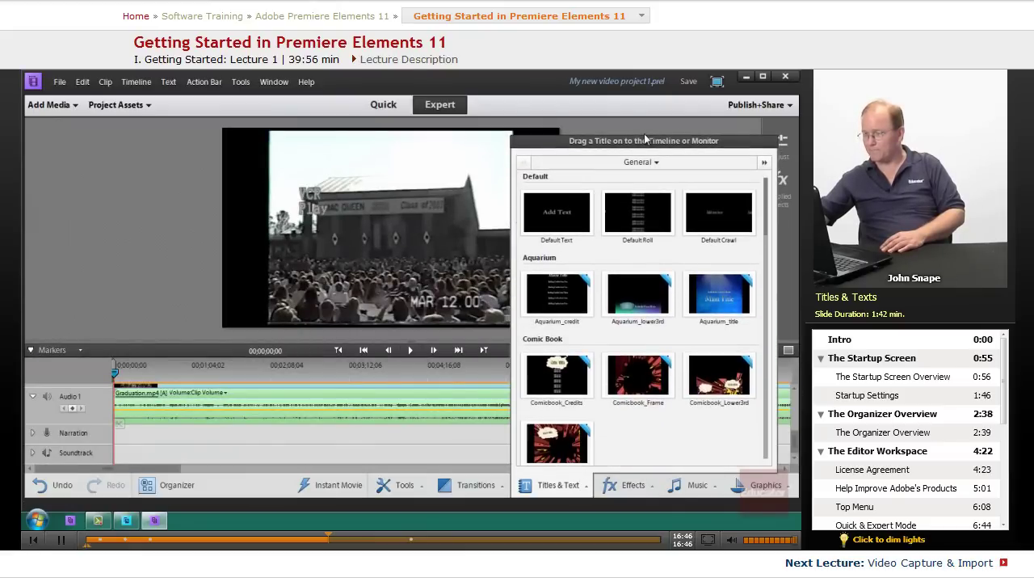
pyautogui.click(652, 159)
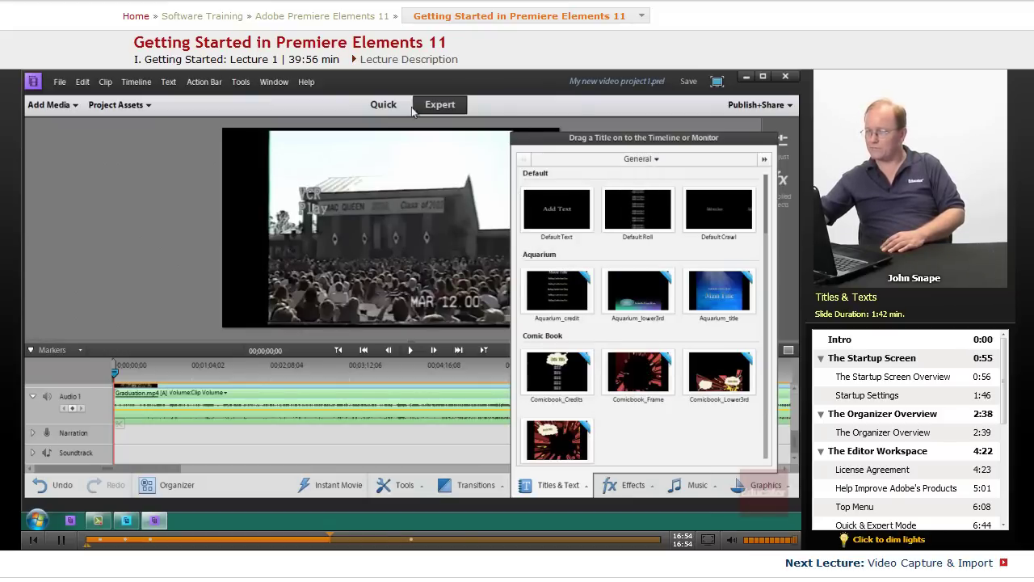
pyautogui.click(379, 105)
# Show Entertainment title templates like Art in Motion and Broadway in a taller panel, then lower it.
pyautogui.click(551, 484)
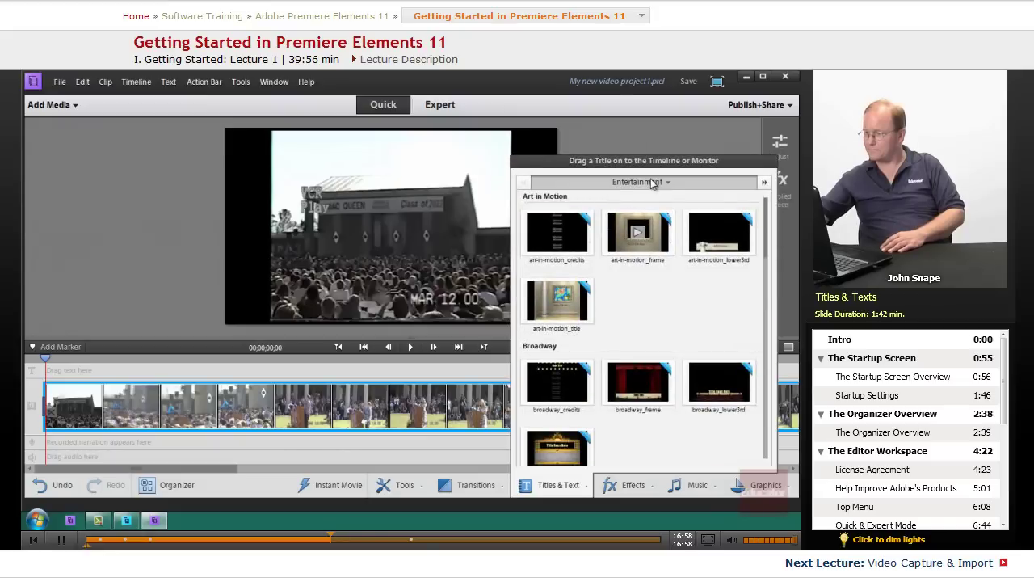
pyautogui.click(650, 182)
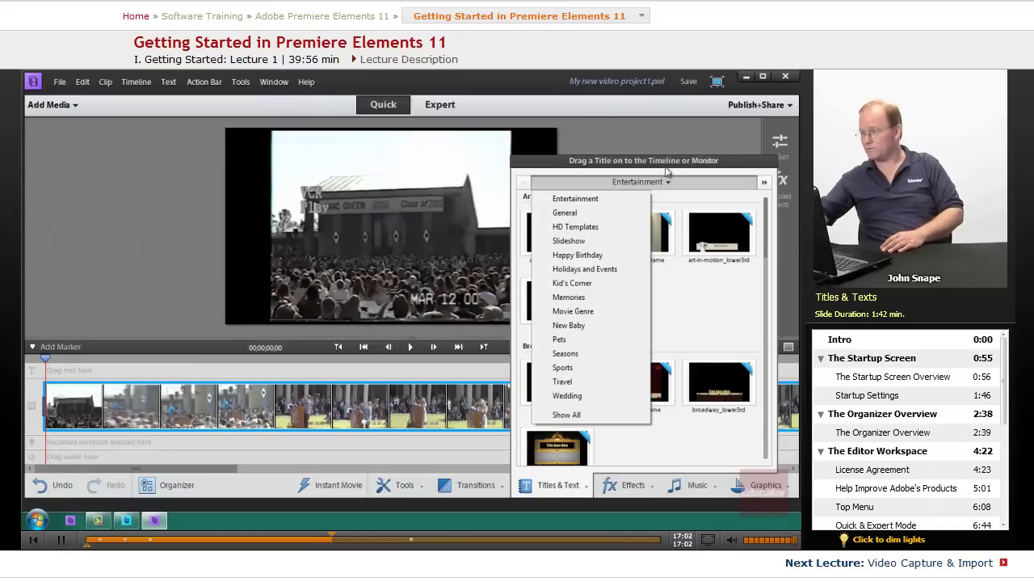
pyautogui.moveTo(656, 158); pyautogui.dragTo(652, 136)
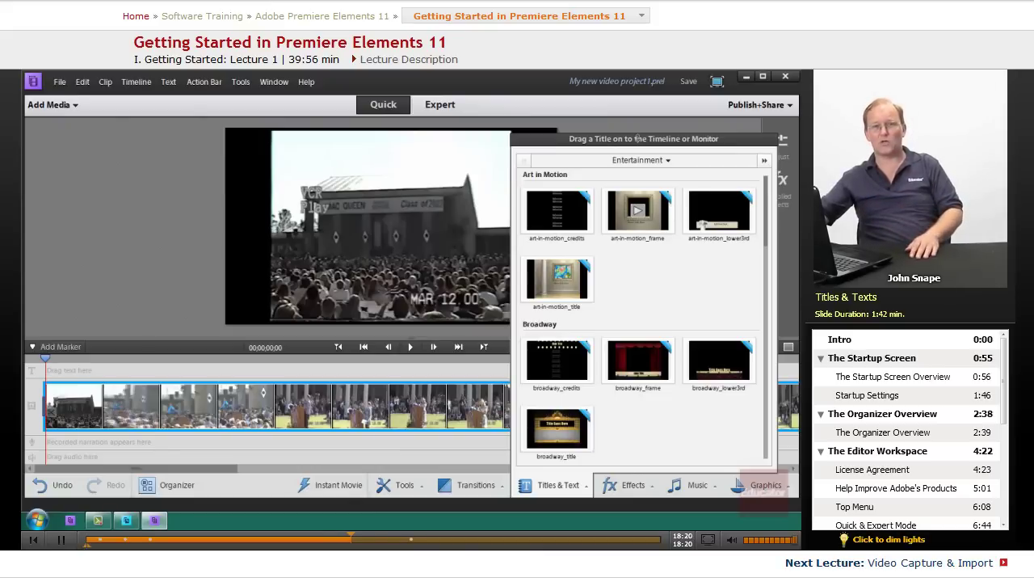
pyautogui.moveTo(637, 138); pyautogui.dragTo(654, 256)
# In Expert view, enlarge the Effects panel on Advanced Adjustments, browse categories, then return to Quick.
pyautogui.click(436, 105)
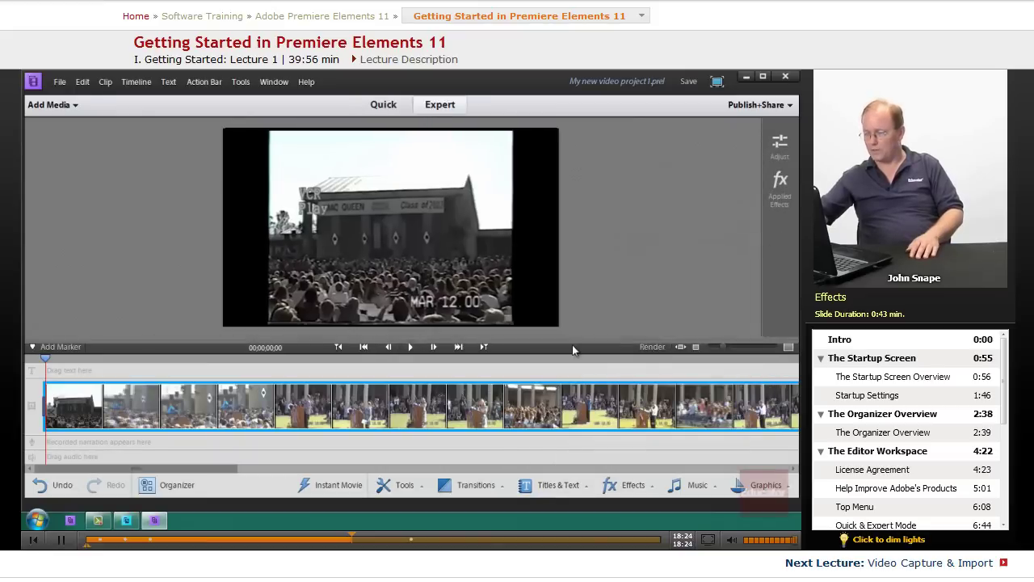
pyautogui.click(632, 484)
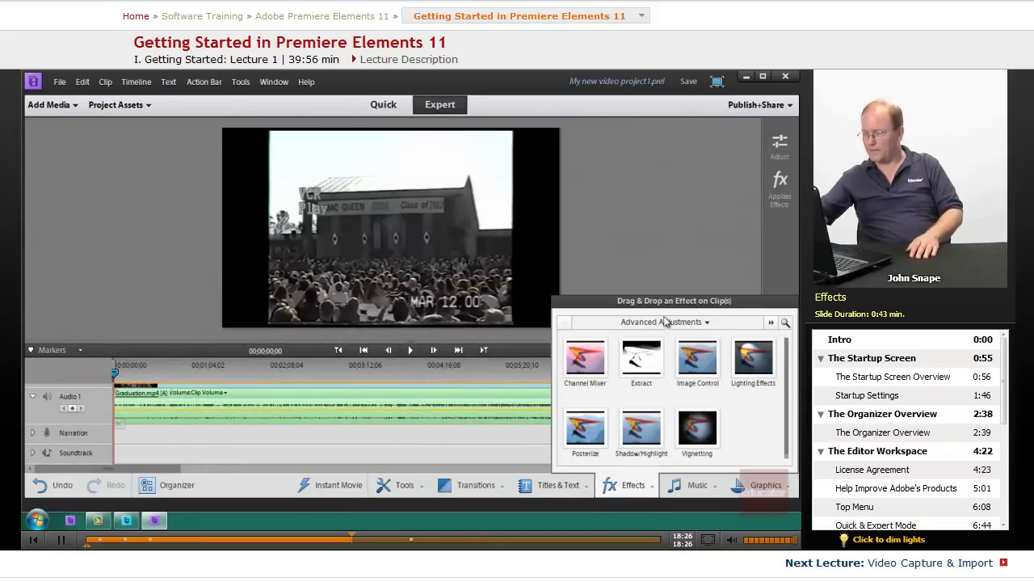
pyautogui.moveTo(667, 301); pyautogui.dragTo(667, 160)
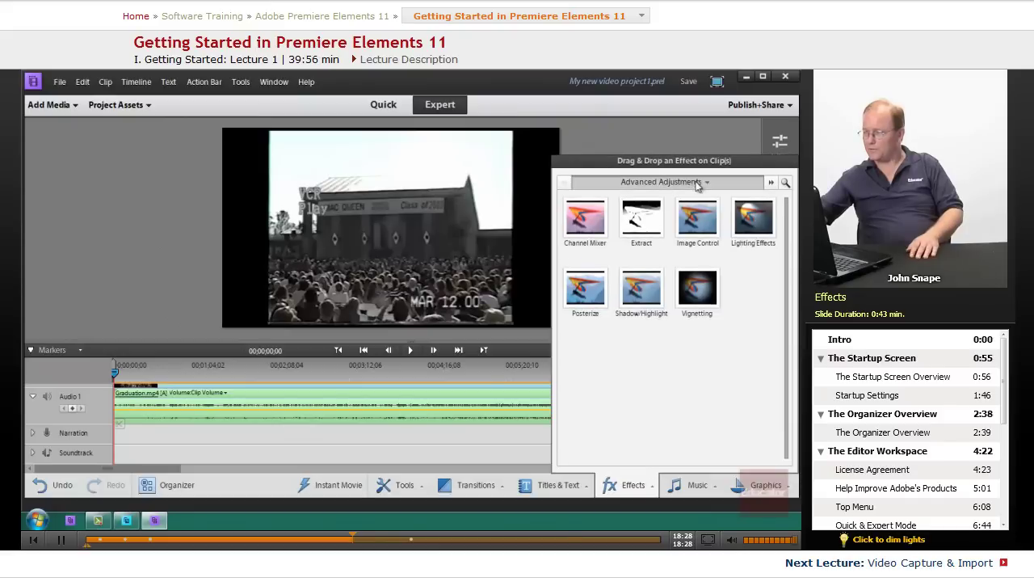
pyautogui.click(698, 185)
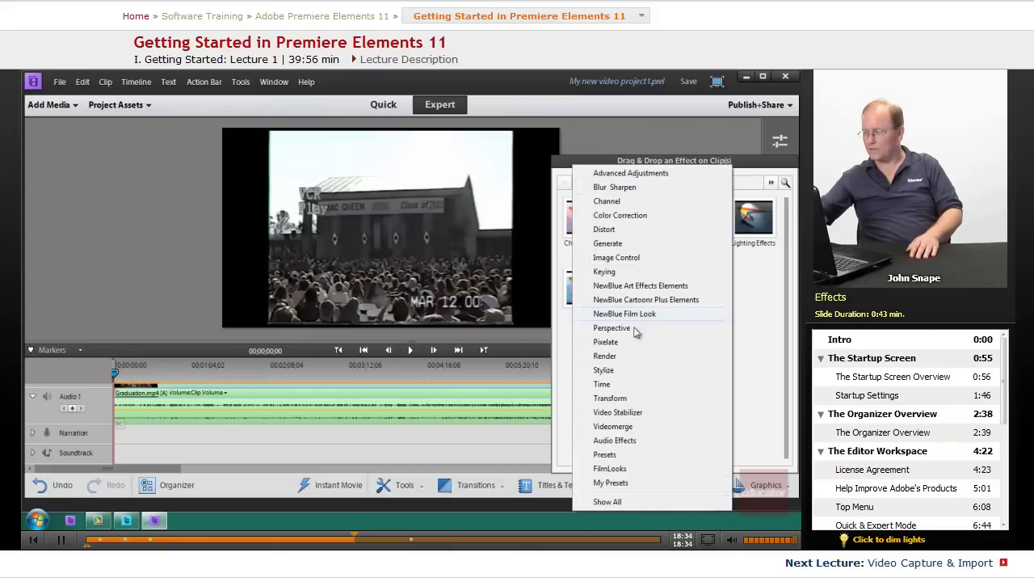
pyautogui.click(386, 105)
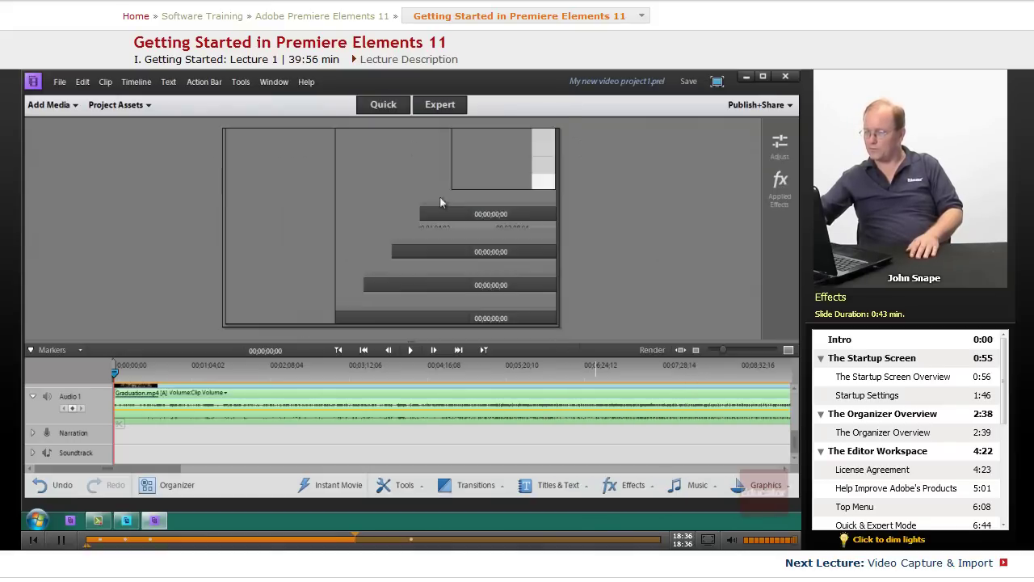
# Enlarge the Quick-view Effects panel and choose the FilmLooks category, showing Crushed Color and Hollywood Movie.
pyautogui.click(634, 486)
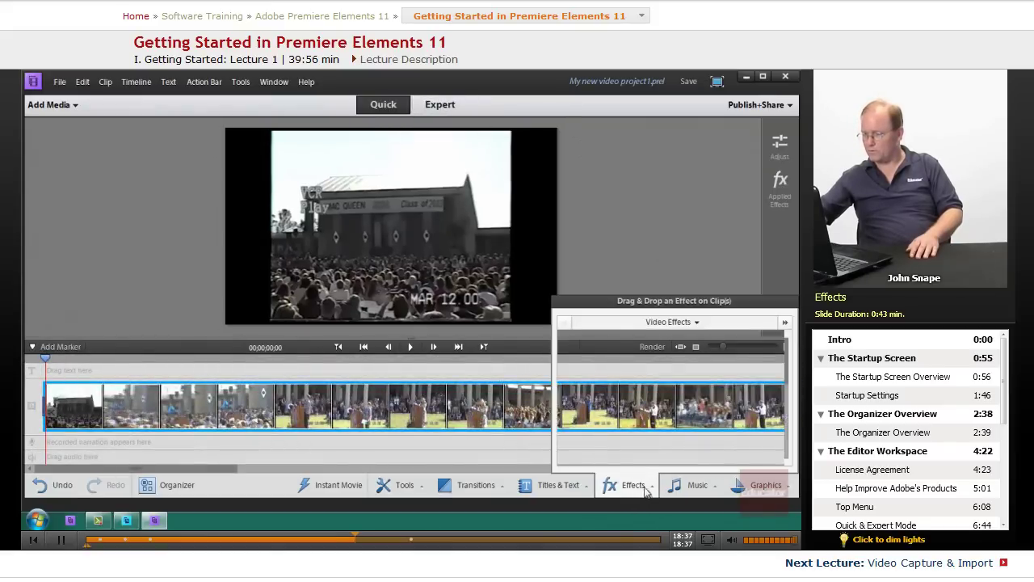
pyautogui.click(697, 322)
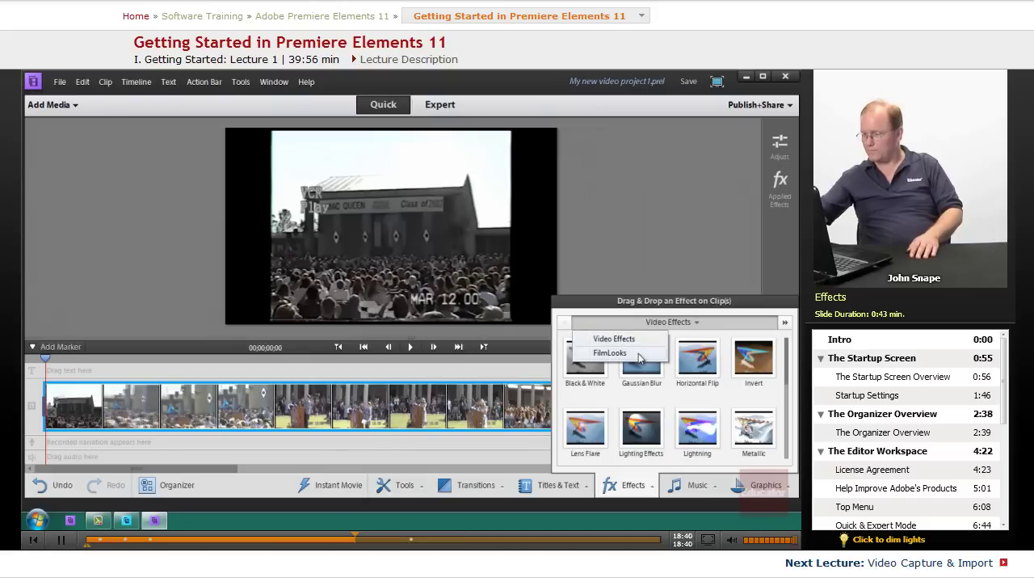
pyautogui.click(685, 299)
pyautogui.moveTo(685, 299); pyautogui.dragTo(684, 142)
pyautogui.scroll(-1, 711, 283)
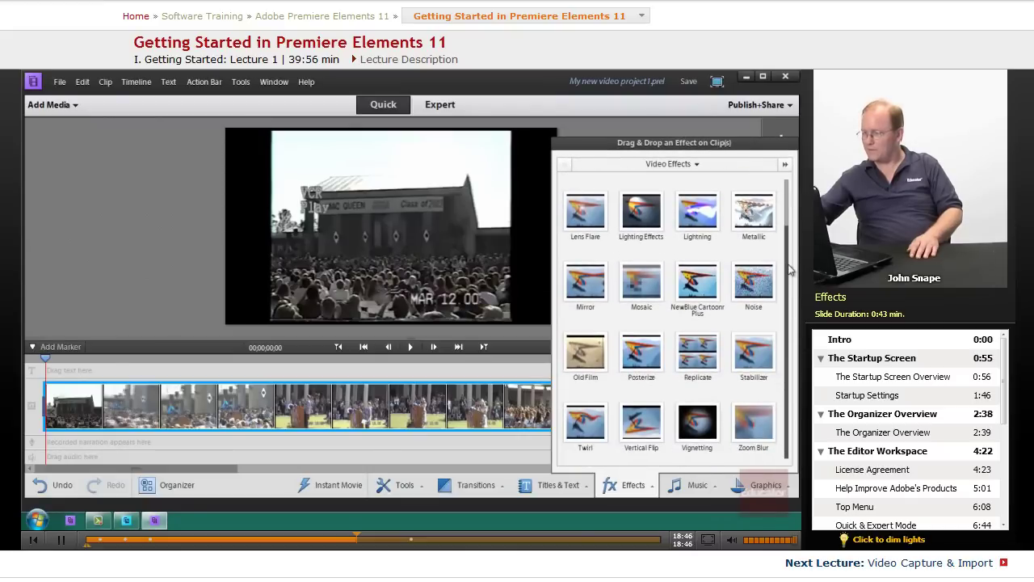
pyautogui.moveTo(670, 142); pyautogui.dragTo(670, 86)
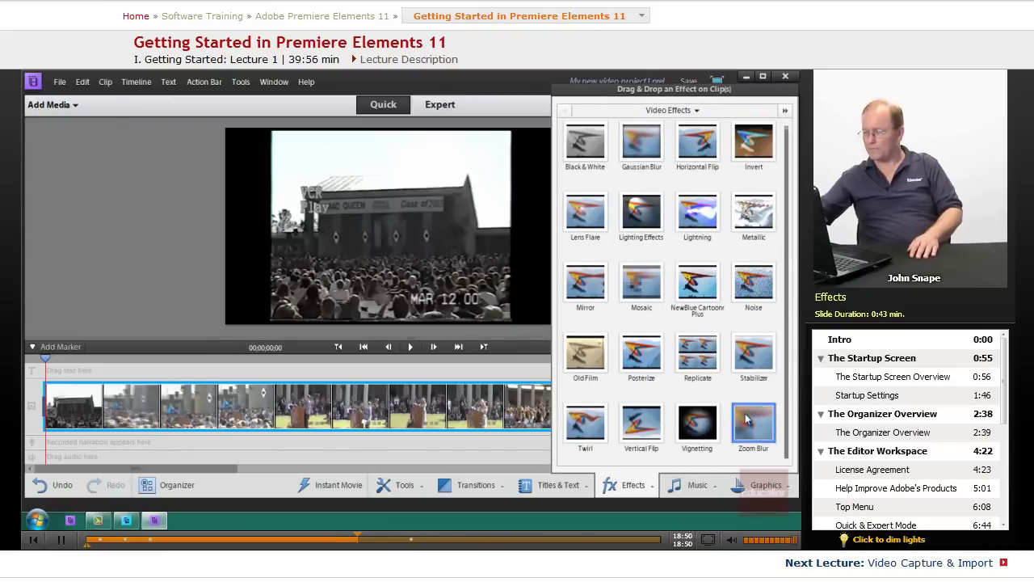
pyautogui.click(693, 111)
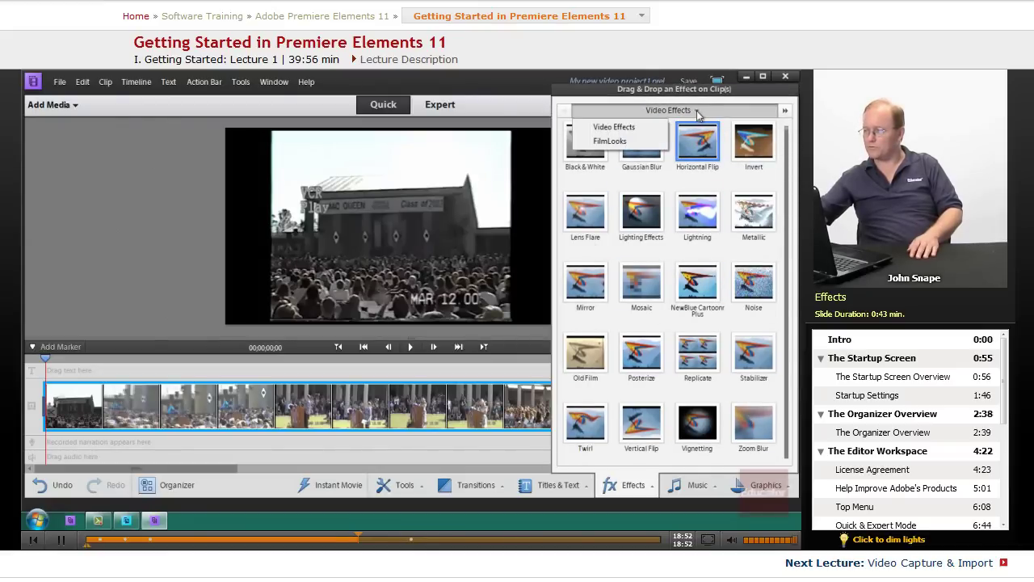
pyautogui.click(610, 141)
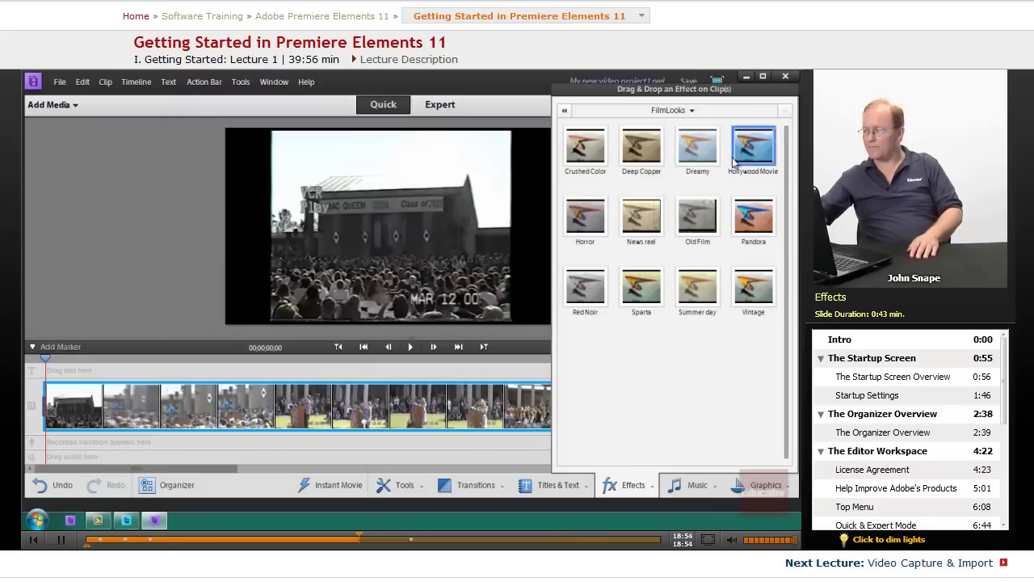
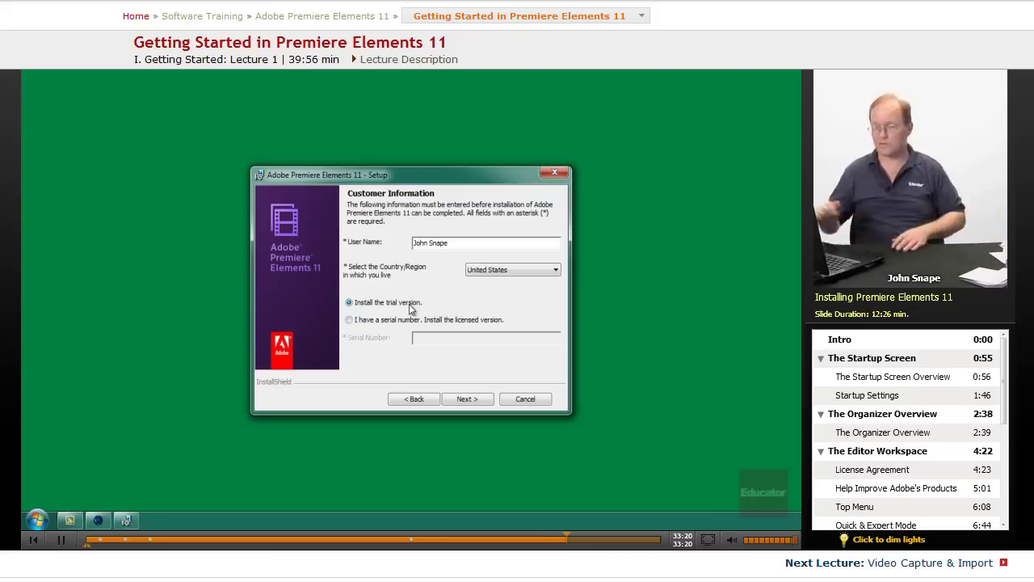
# Keep the trial-version install option on Customer Information and continue to the default TV format page.
pyautogui.click(475, 406)
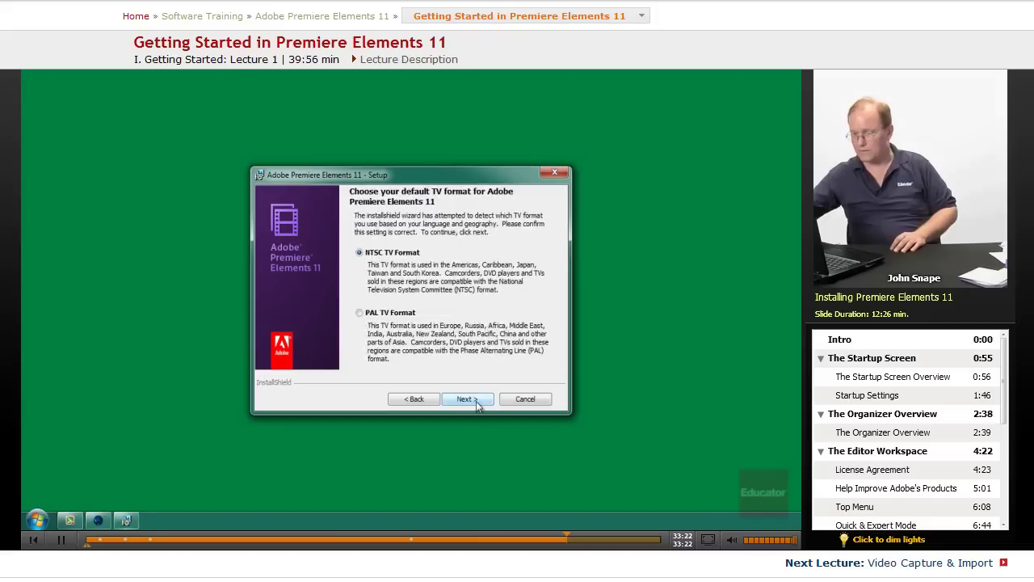